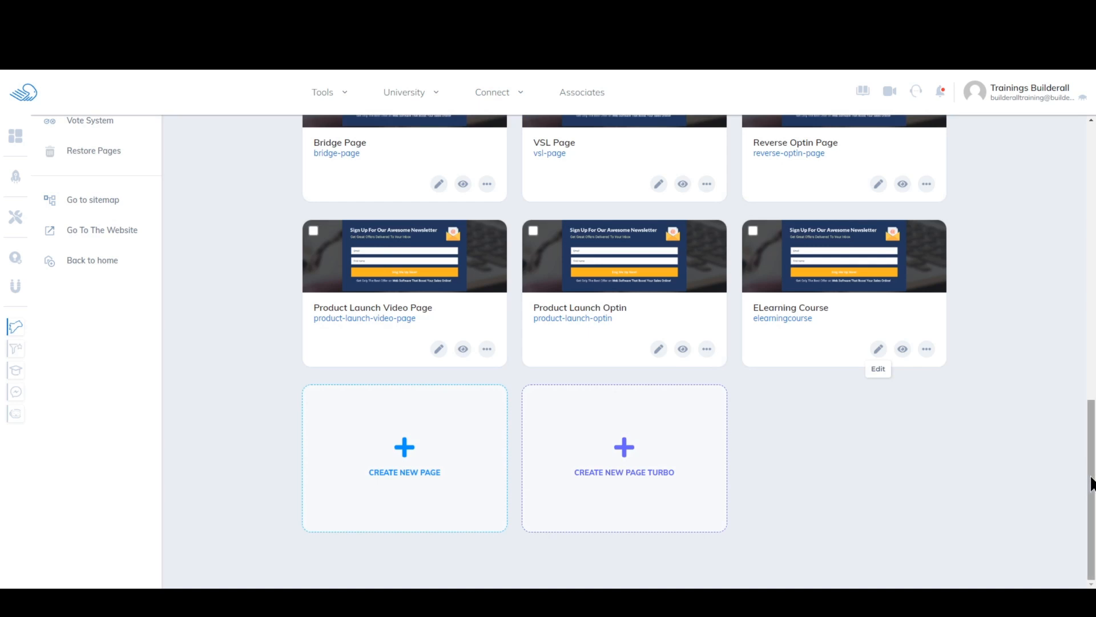
pyautogui.scroll(4, 1085, 482)
pyautogui.scroll(3, 1085, 482)
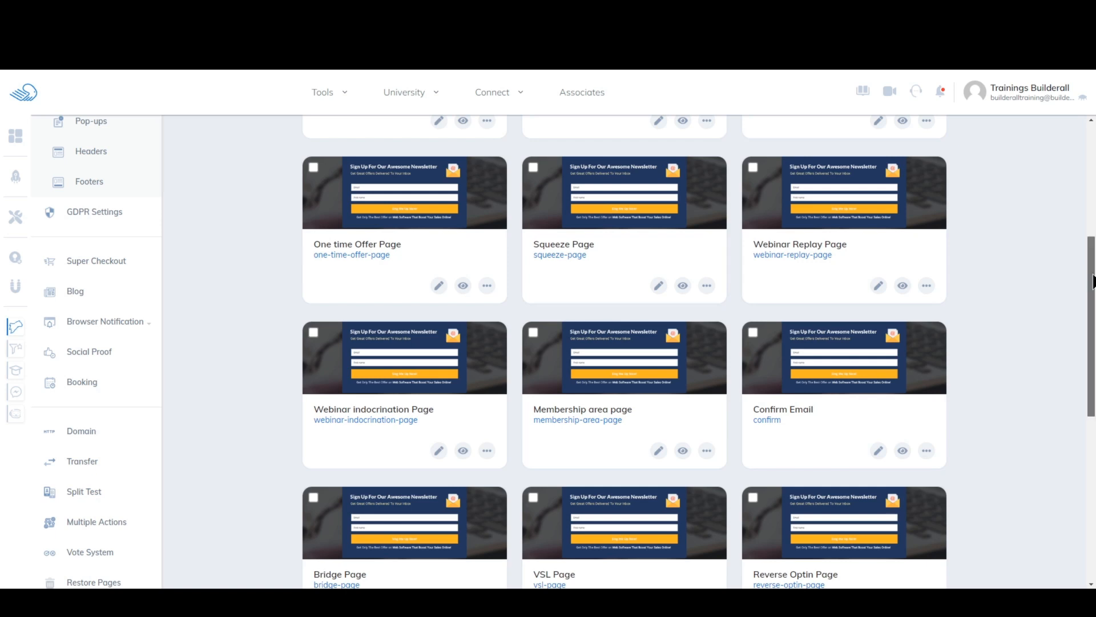
pyautogui.scroll(-8, 879, 343)
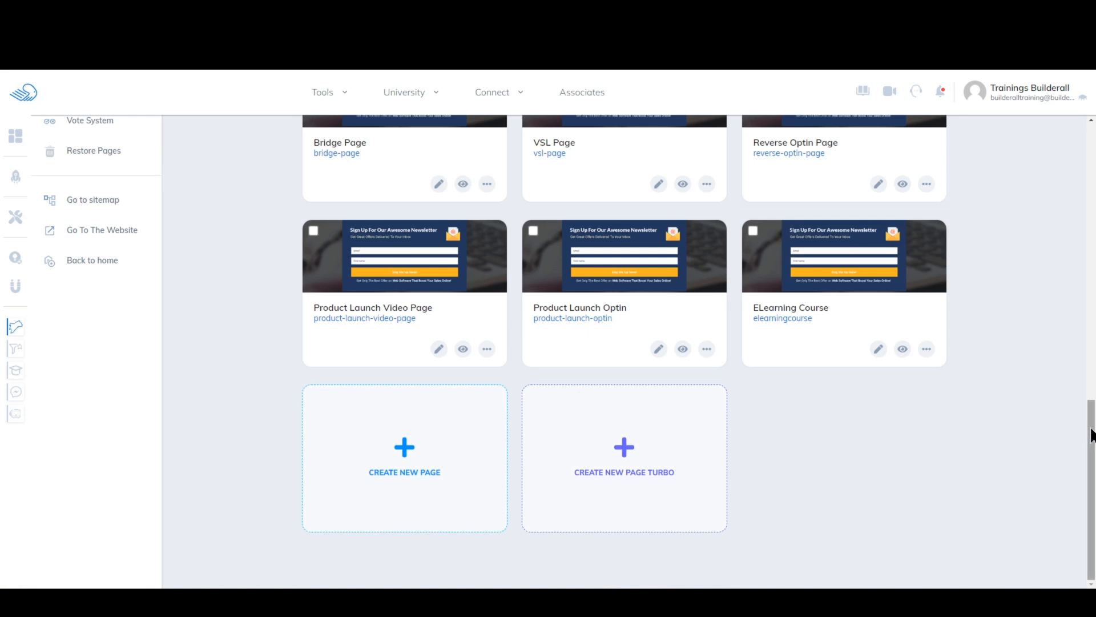
# - Open the Builderall Training product for editing in SuperCheckout
pyautogui.moveTo(1092, 435); pyautogui.dragTo(1077, 238)
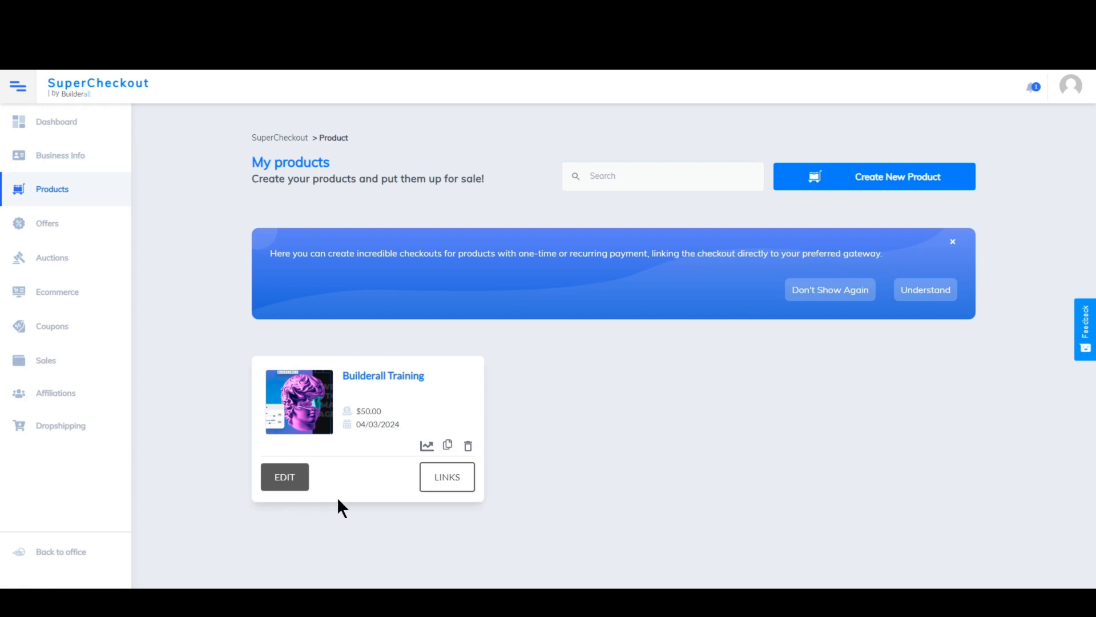
pyautogui.click(284, 480)
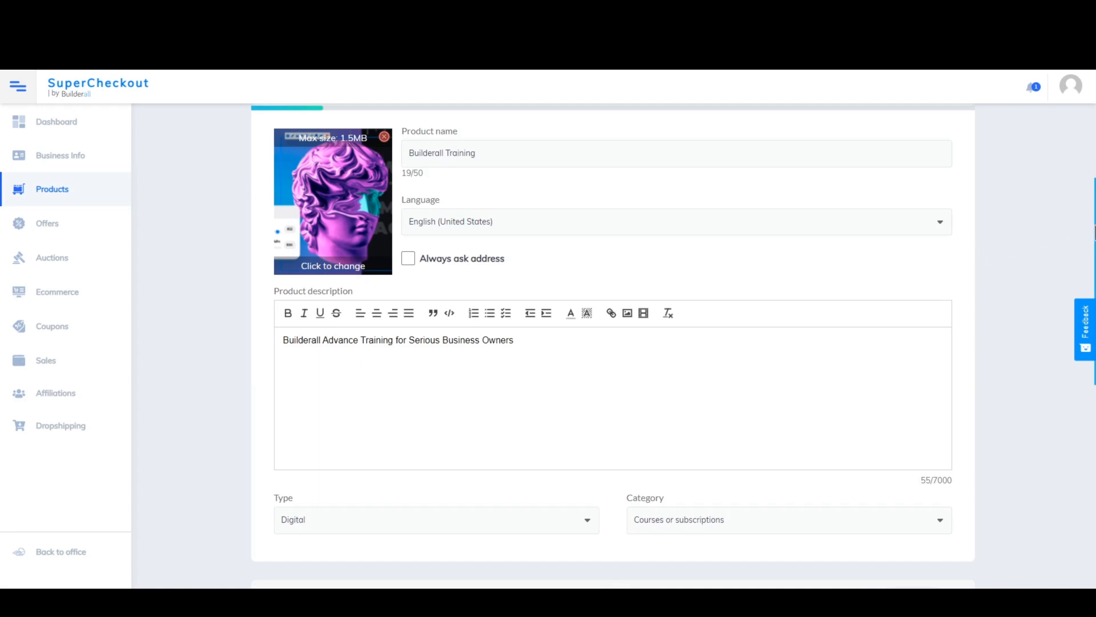
pyautogui.scroll(1, 1095, 233)
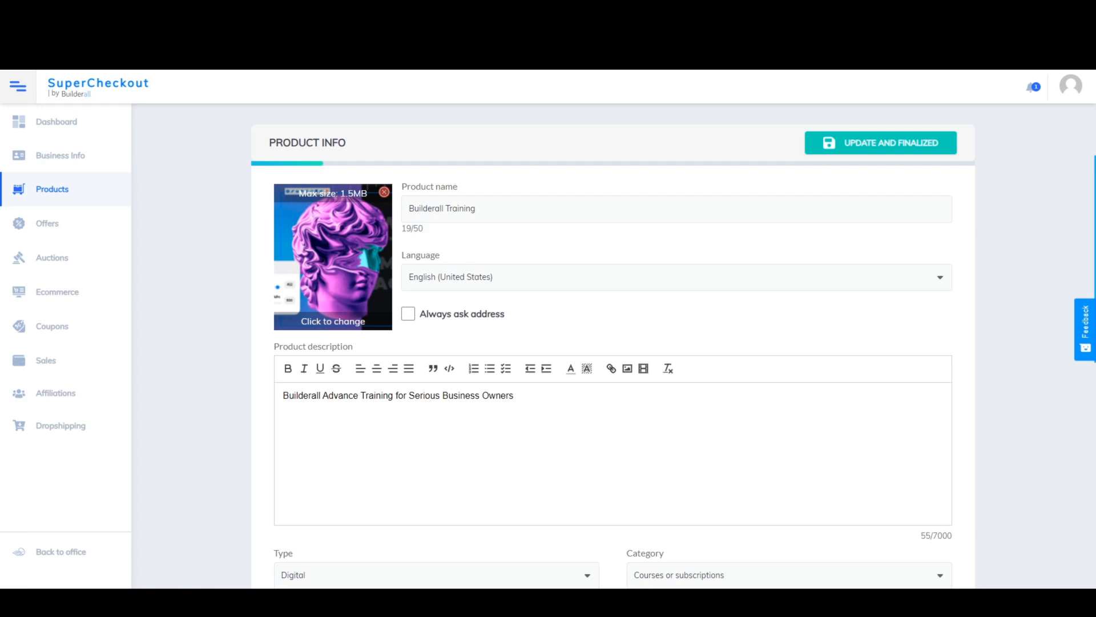
pyautogui.scroll(-8, 612, 348)
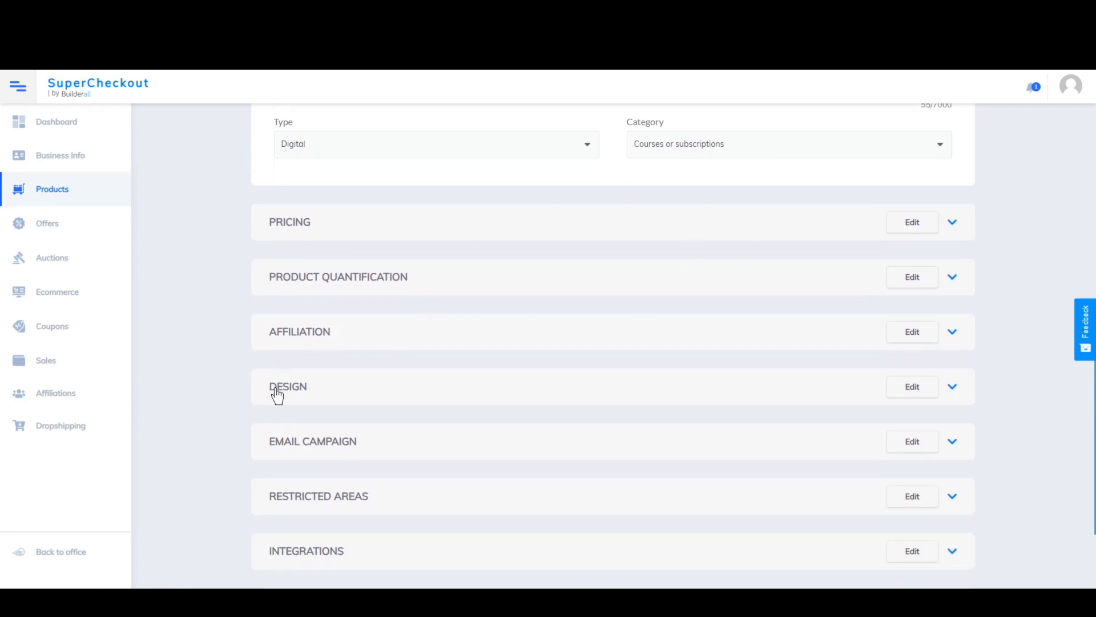
# - In the product's Design settings, choose ELearning Course as the Thank You/Upsell page
pyautogui.click(443, 395)
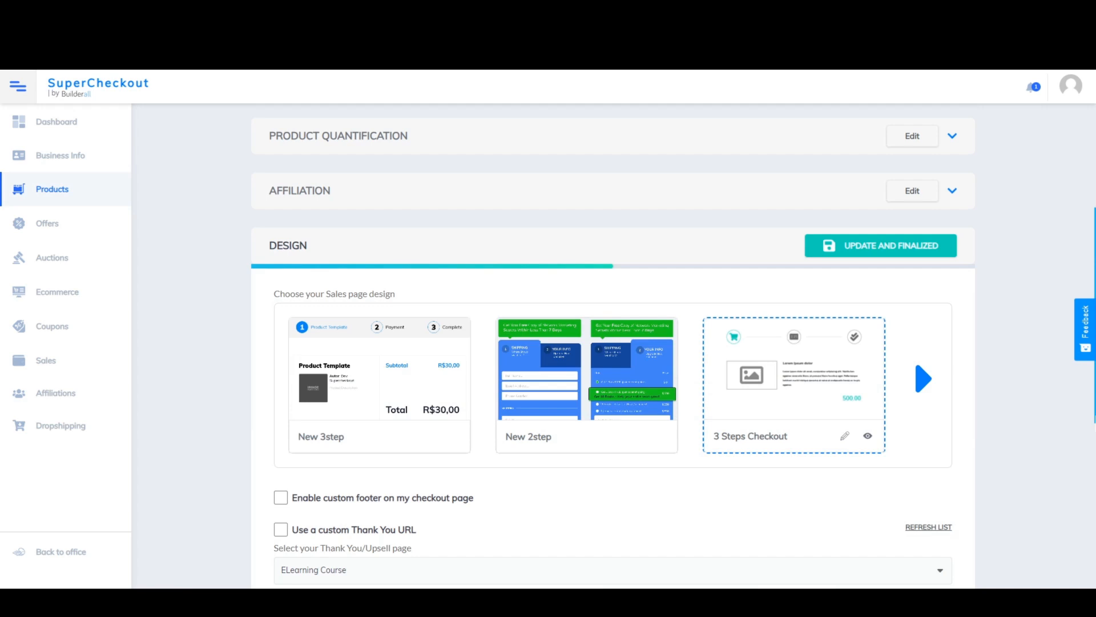
pyautogui.scroll(-5, 482, 439)
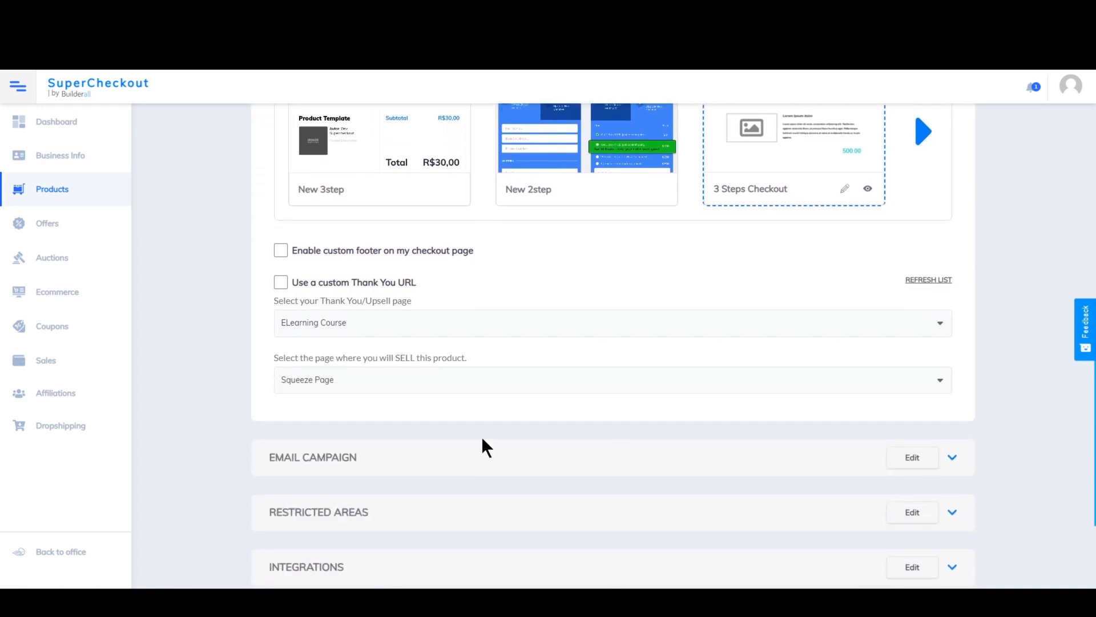
pyautogui.click(358, 322)
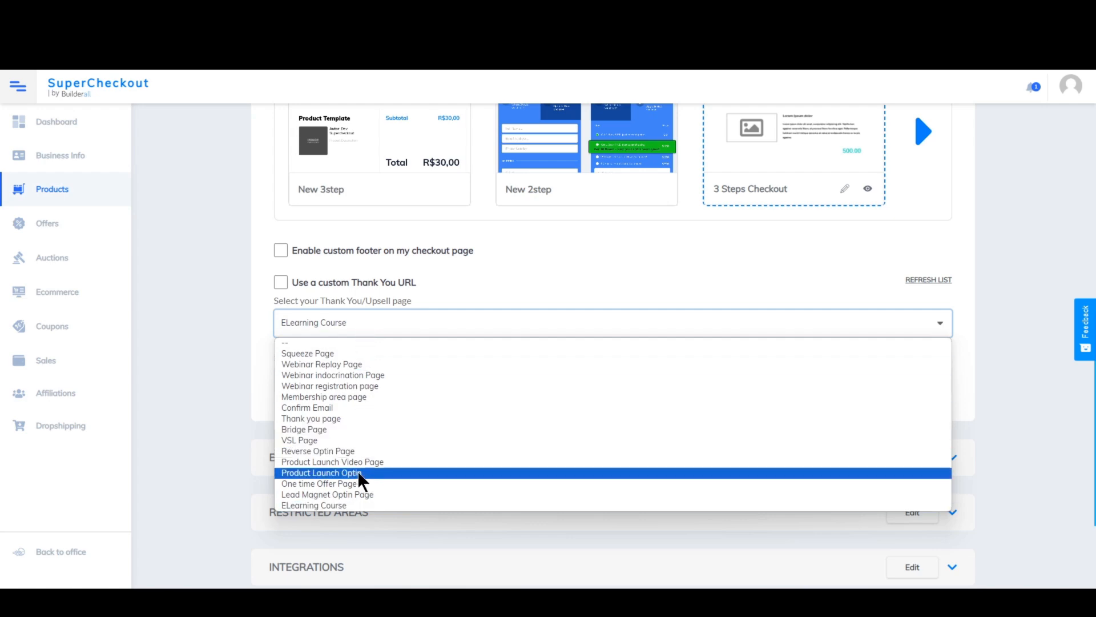
pyautogui.click(334, 506)
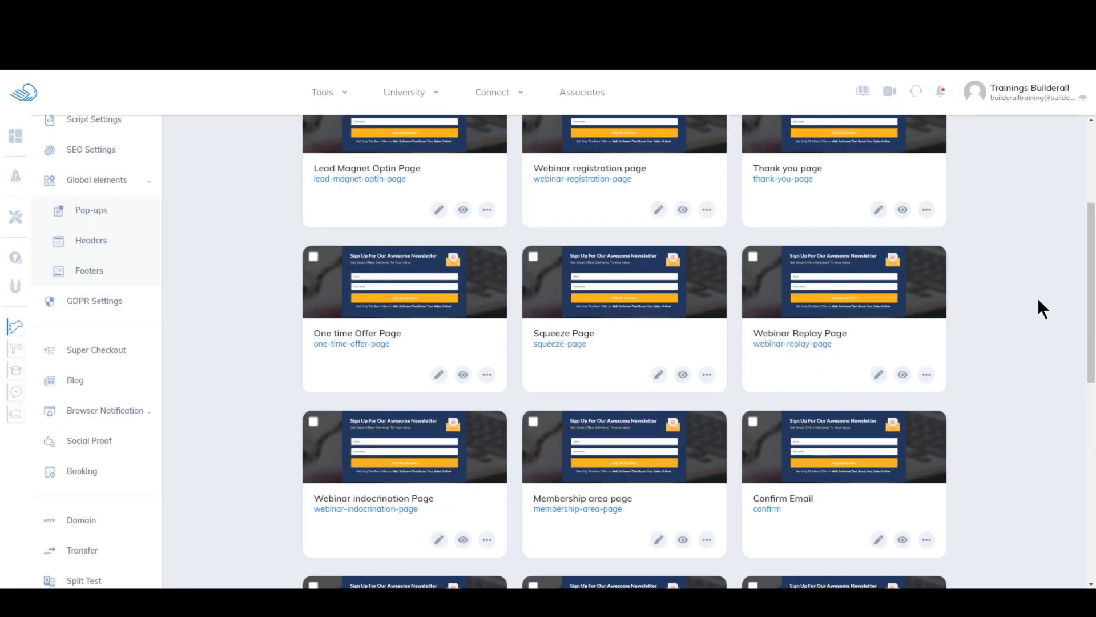
# - Open the product's Email Campaign settings and review the MailingBoss list and email options
pyautogui.scroll(-8, 1088, 338)
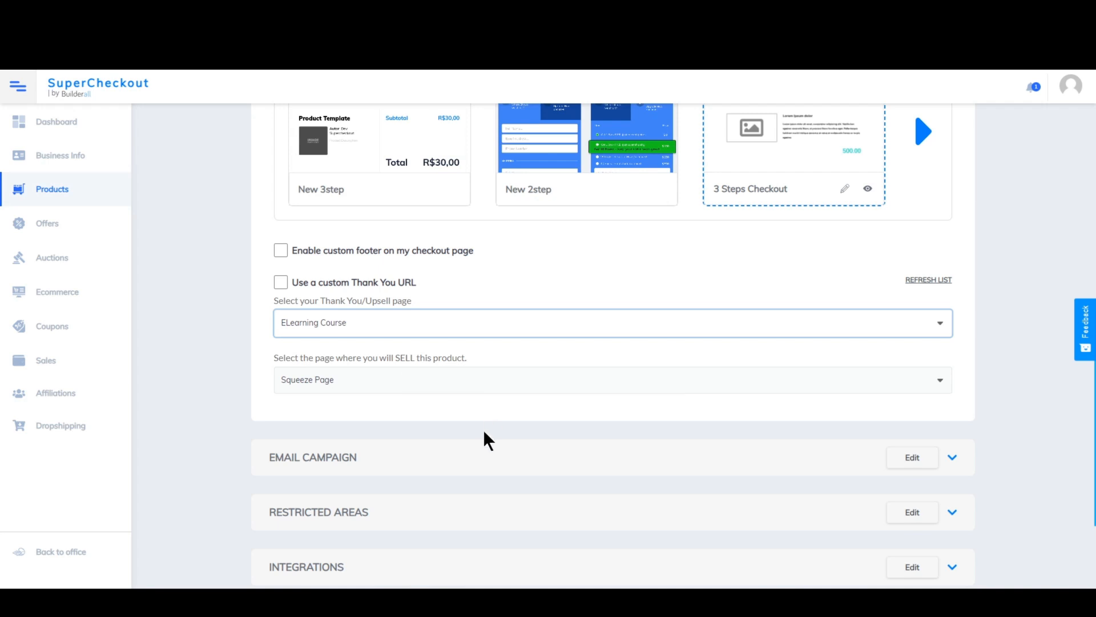
pyautogui.click(366, 461)
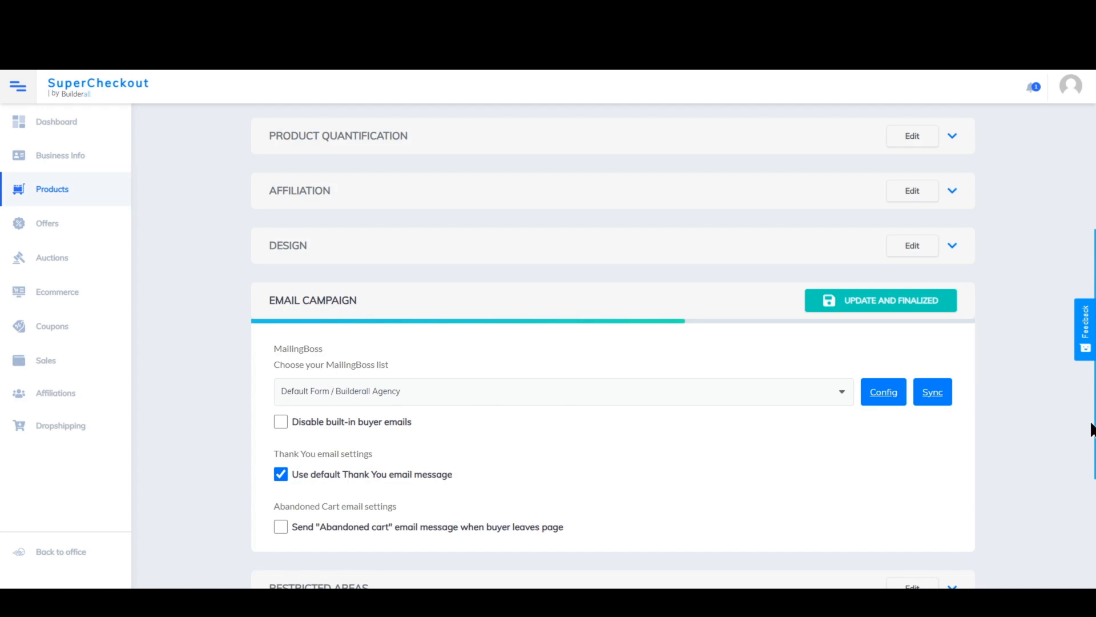
pyautogui.scroll(-4, 614, 347)
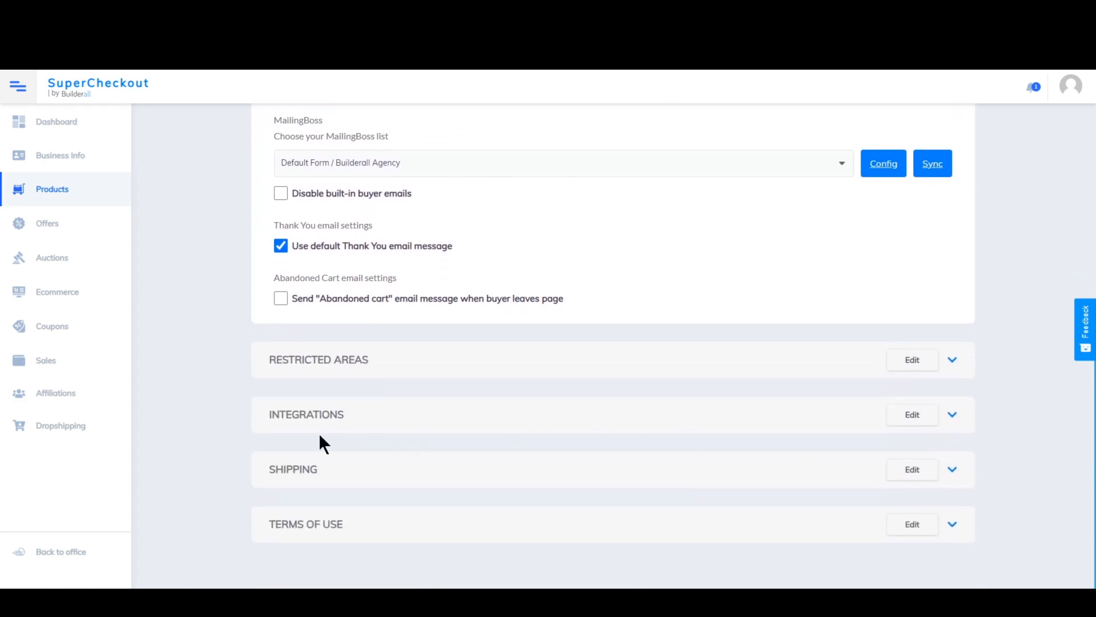
# - In the product's Integrations settings, choose Builderall Training as the eLearning course to which new students are added
pyautogui.click(369, 416)
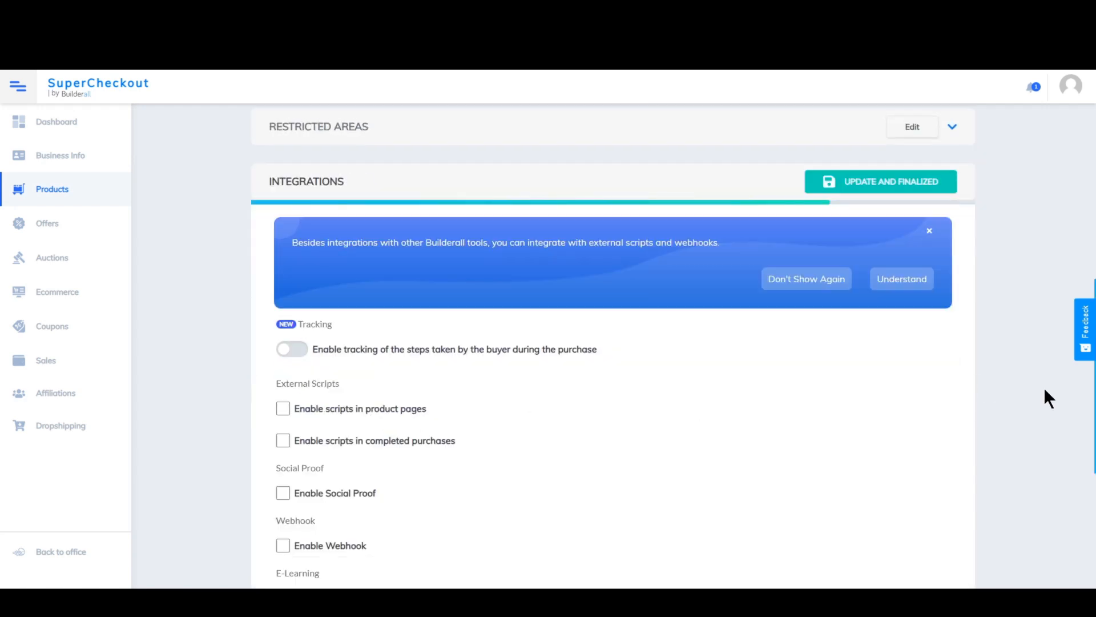
pyautogui.scroll(-5, 613, 342)
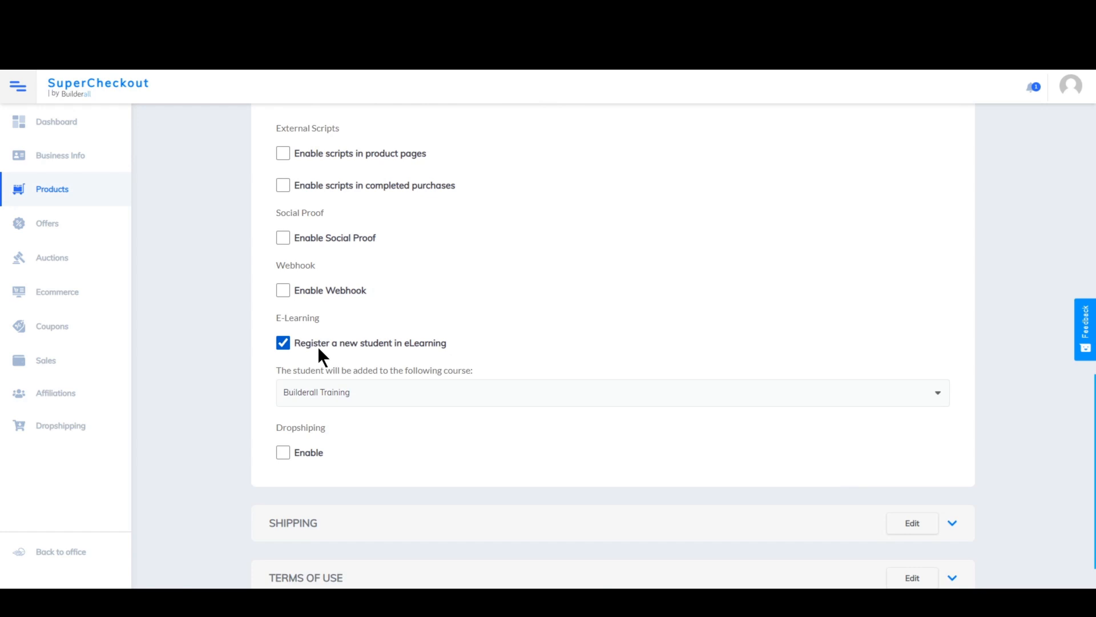
pyautogui.click(417, 393)
pyautogui.click(410, 421)
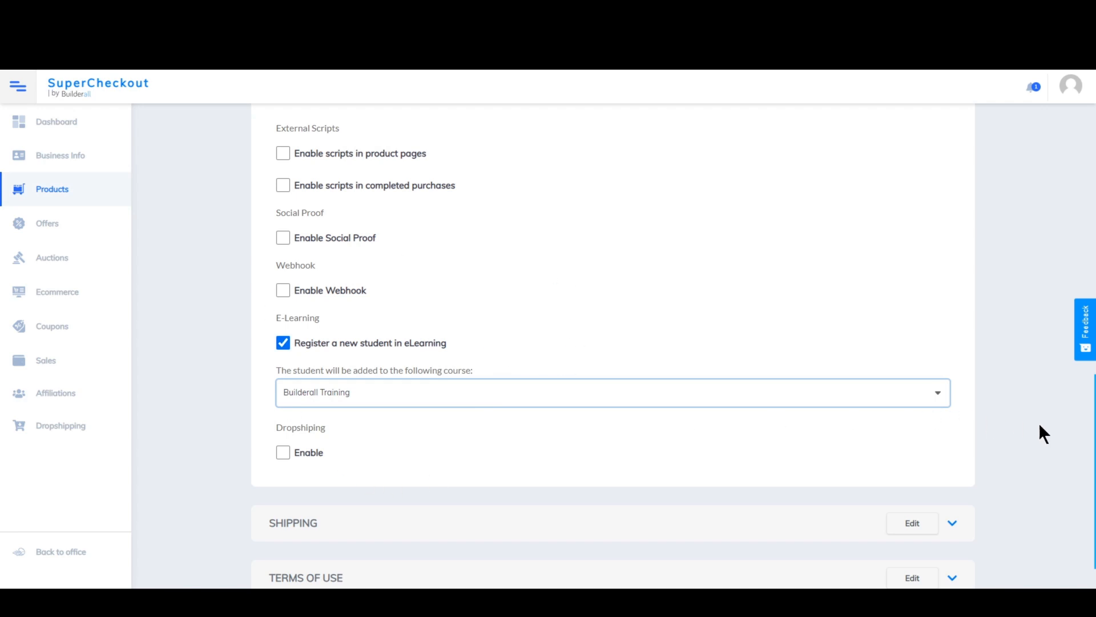
pyautogui.scroll(-2, 613, 345)
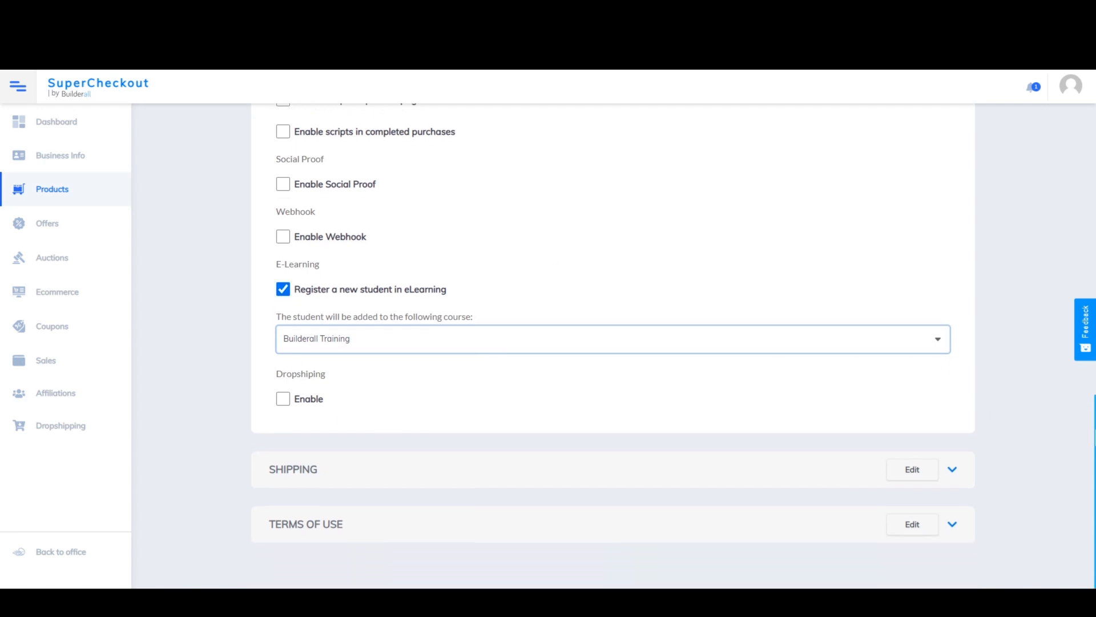
# - Return to the product list and copy the Checkout URL from the Builderall Training product's links
pyautogui.moveTo(1090, 427); pyautogui.dragTo(1067, 142)
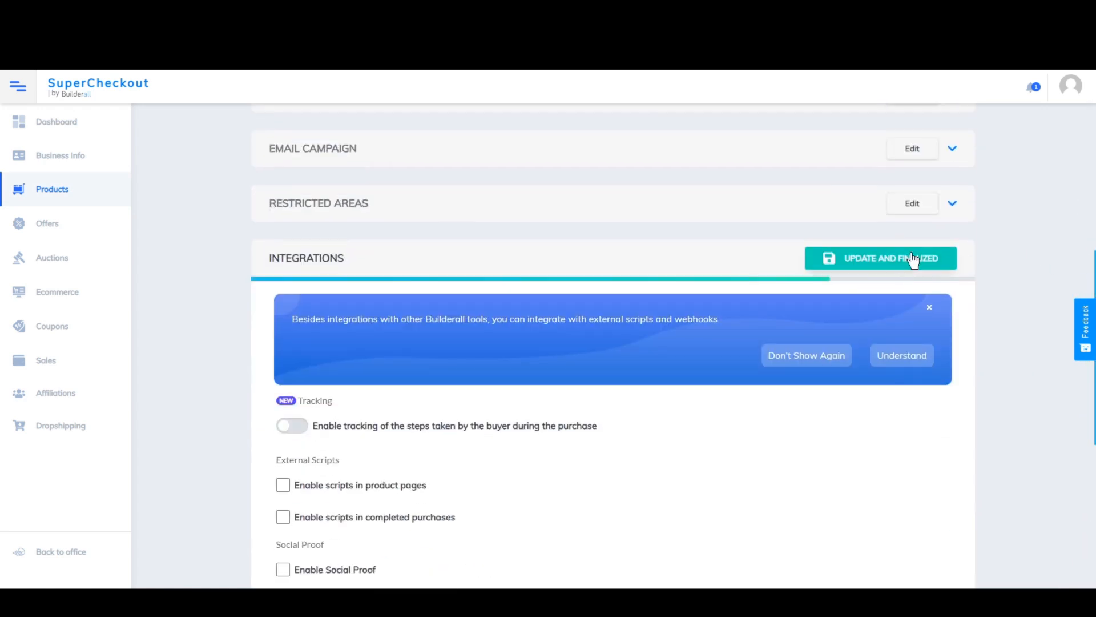
pyautogui.click(912, 259)
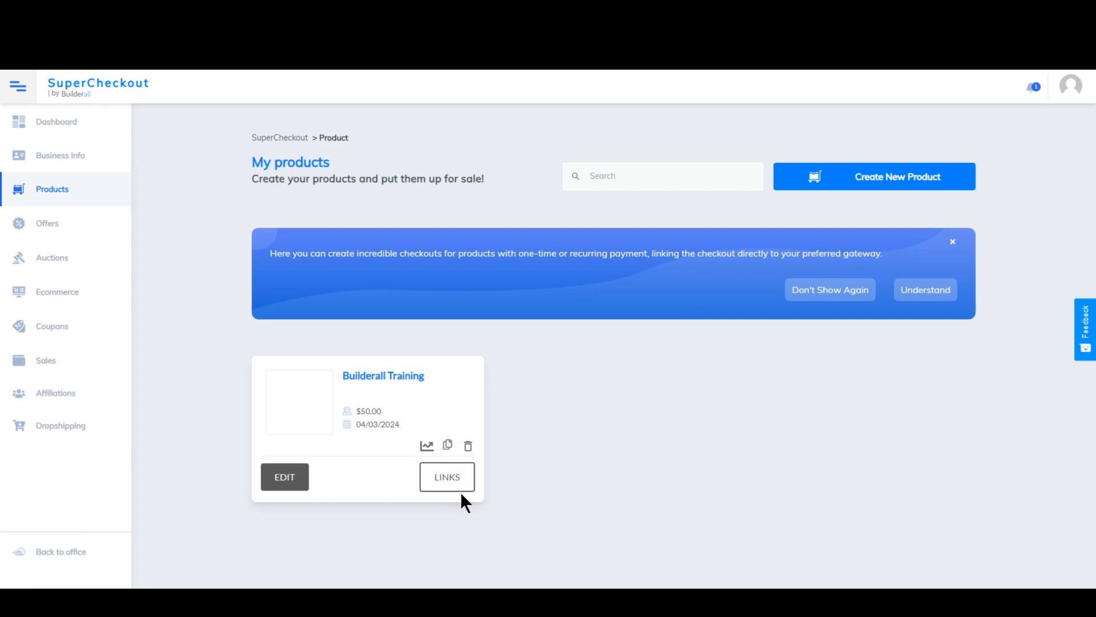
pyautogui.click(446, 477)
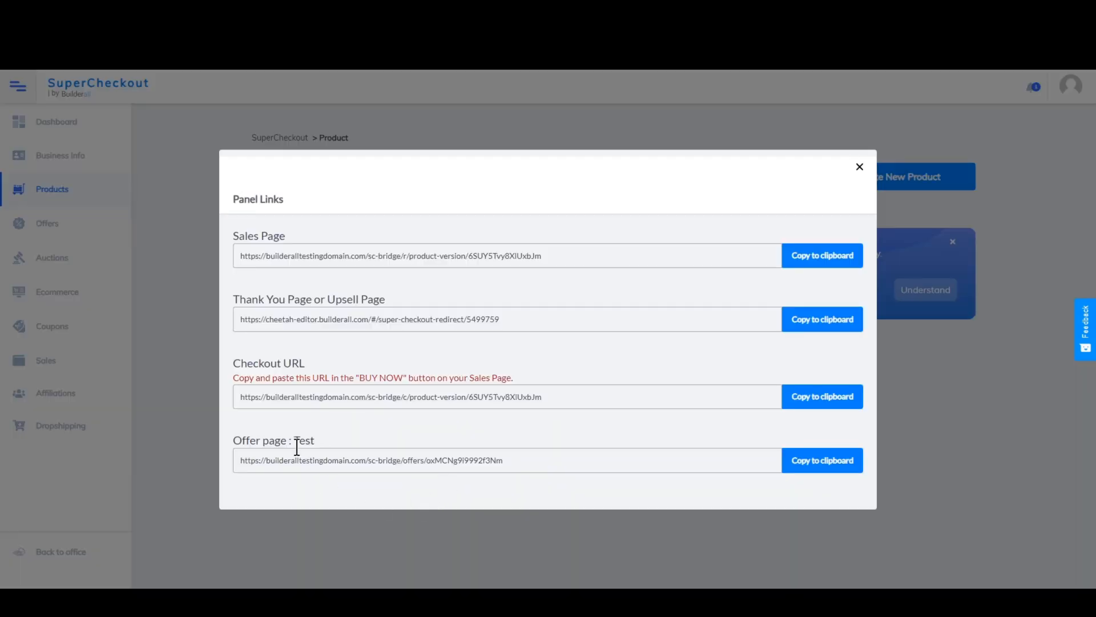
pyautogui.click(827, 396)
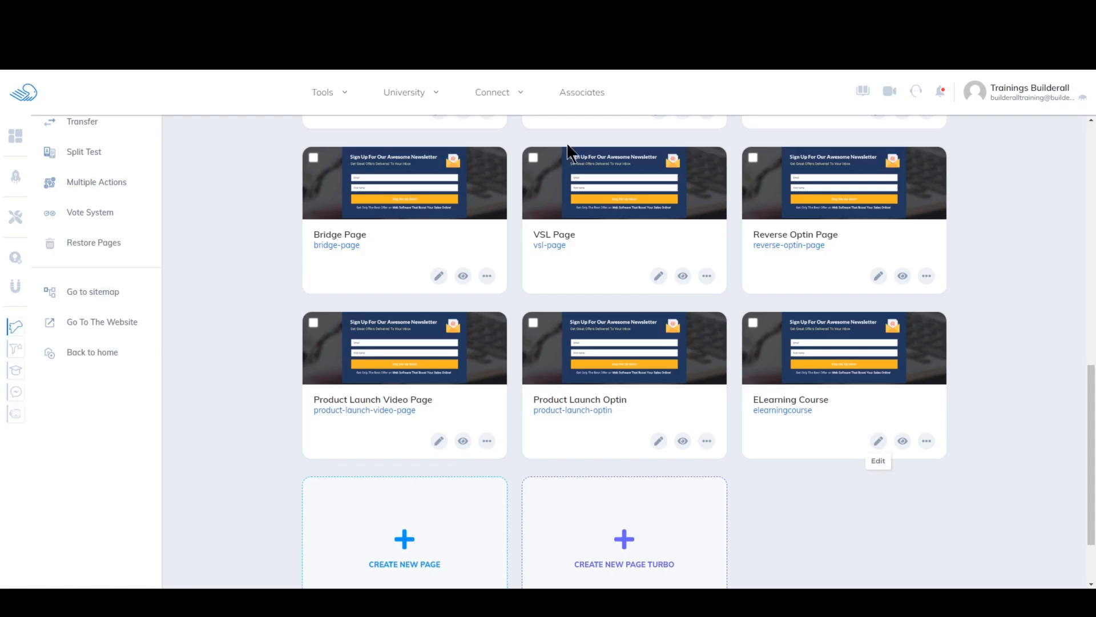
# - Switch to the website's page list and open the ELearning Course page in the editor
pyautogui.moveTo(1091, 393); pyautogui.dragTo(1084, 223)
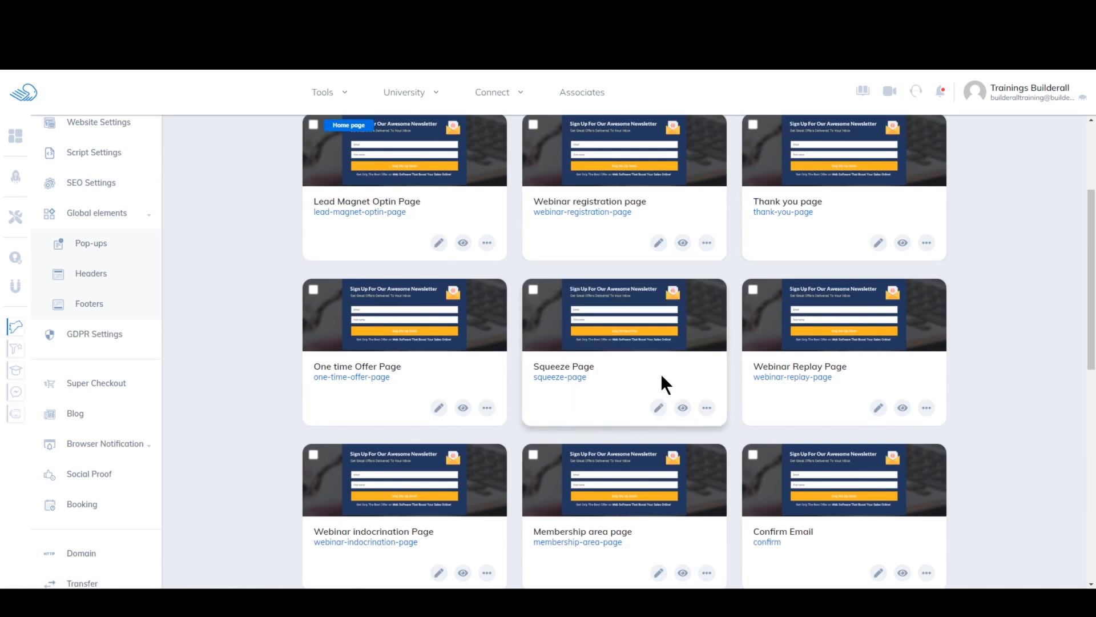
pyautogui.scroll(-8, 880, 437)
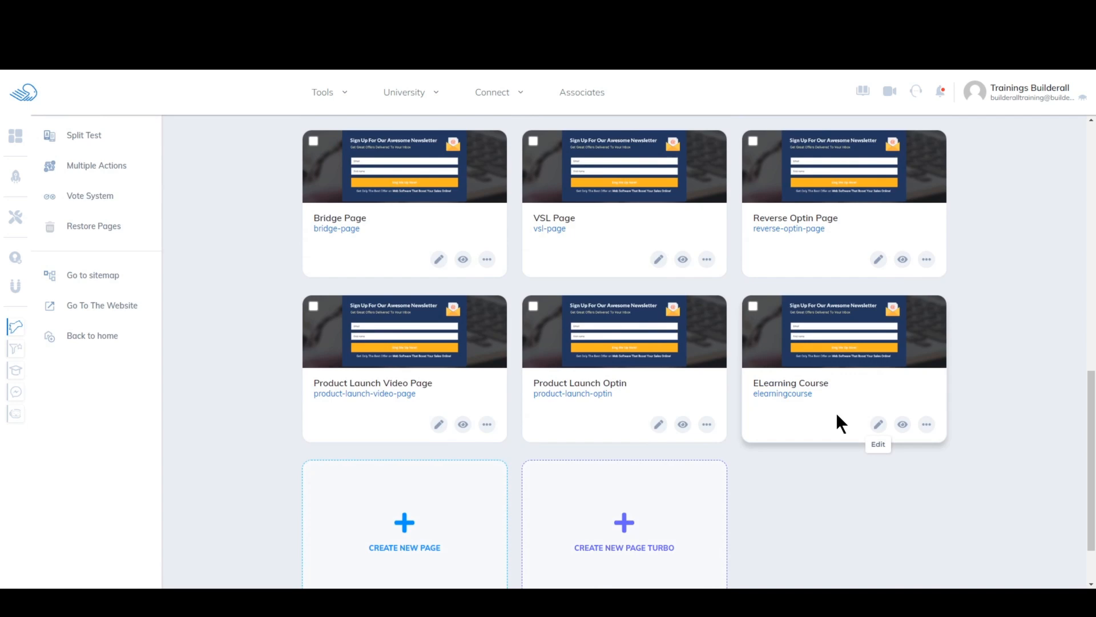
pyautogui.click(878, 424)
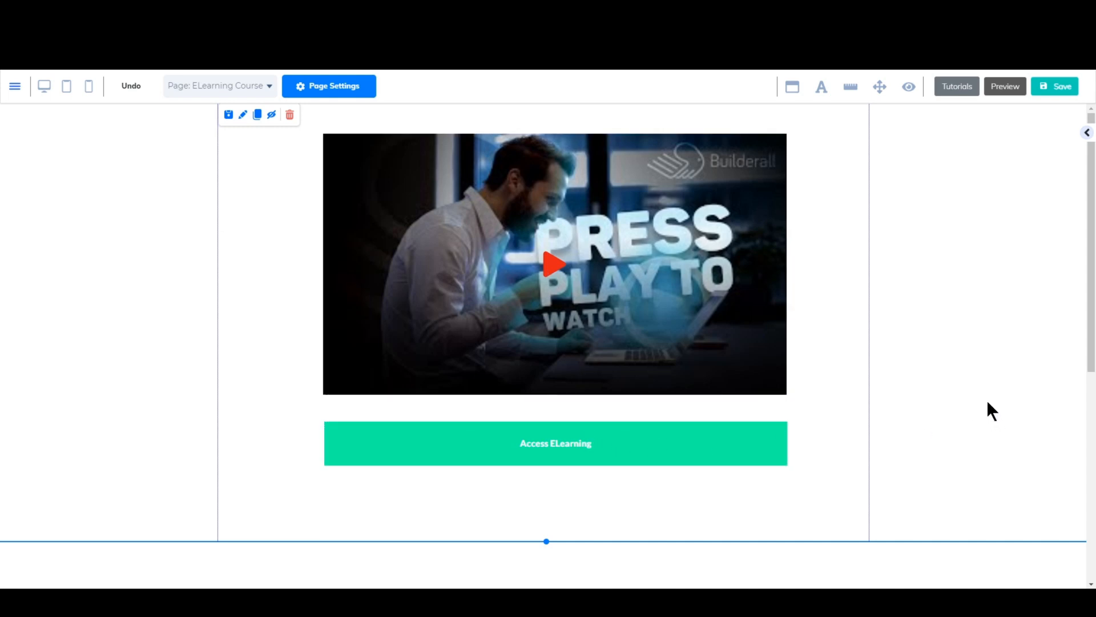
# - Add an Iframe element to the empty panel below the Access ELearning button and enlarge it to nearly the panel's full width
pyautogui.moveTo(1091, 313); pyautogui.dragTo(1094, 525)
pyautogui.click(811, 274)
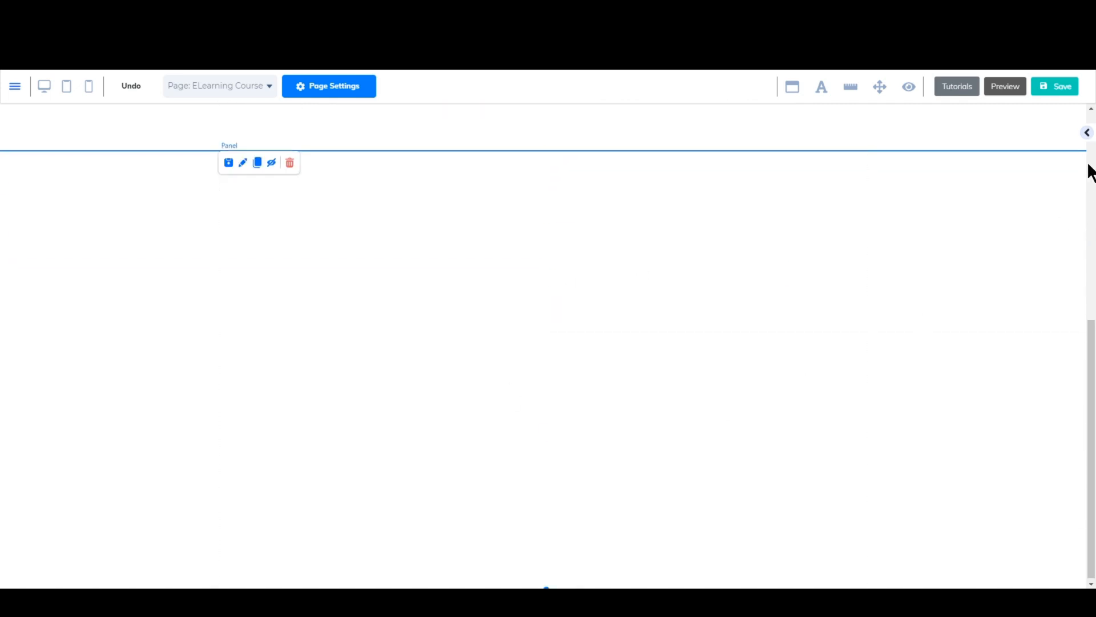
pyautogui.click(1085, 139)
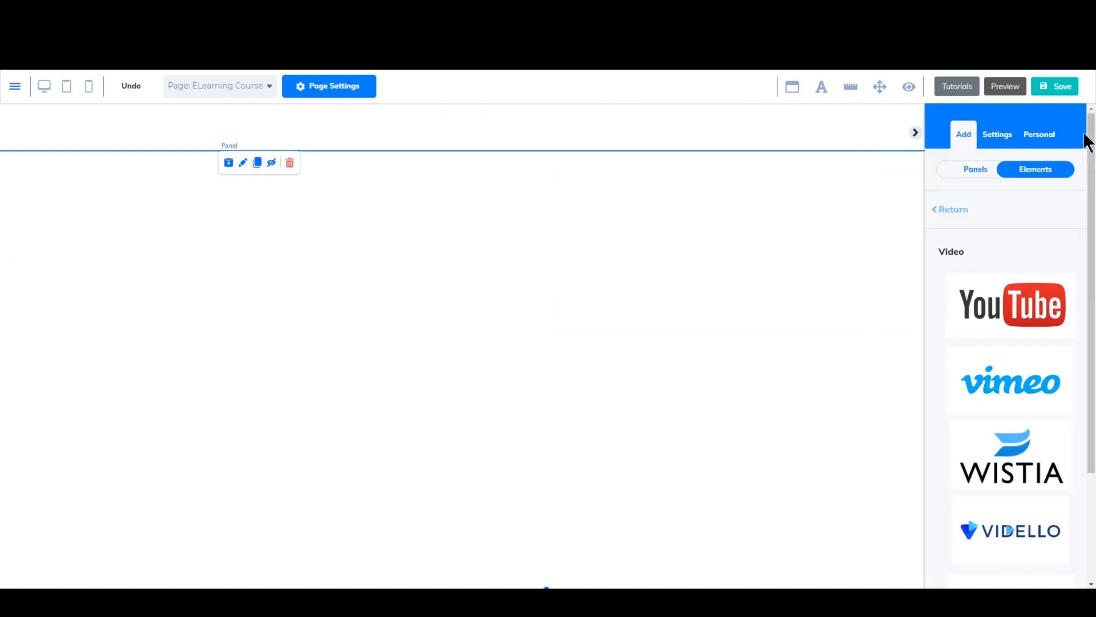
pyautogui.click(967, 171)
pyautogui.click(1051, 171)
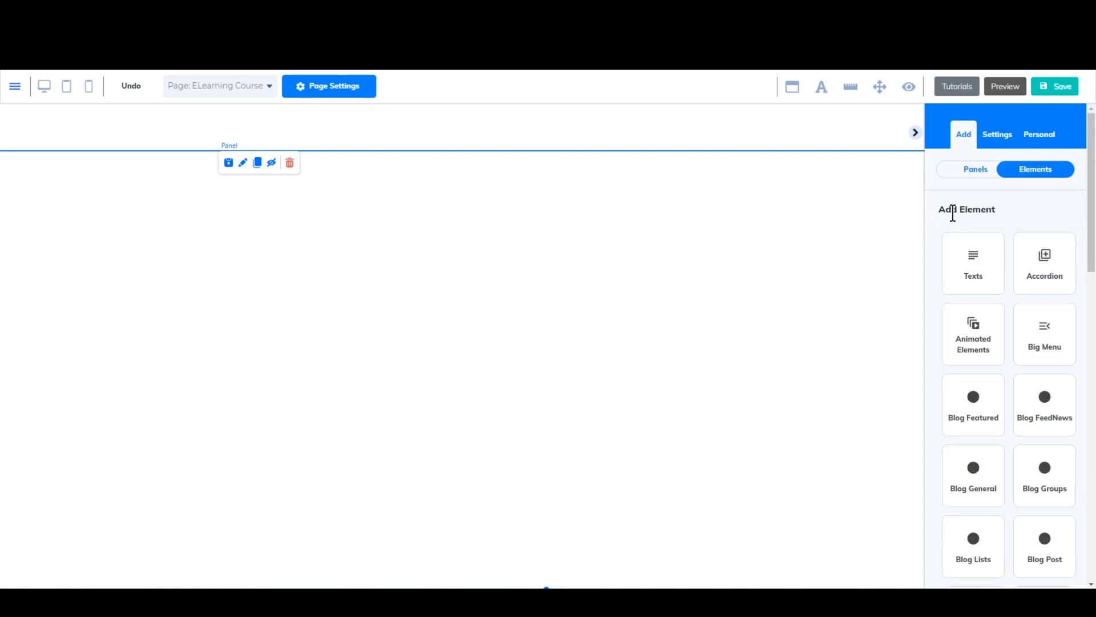
pyautogui.moveTo(1093, 203); pyautogui.dragTo(1093, 398)
pyautogui.click(975, 372)
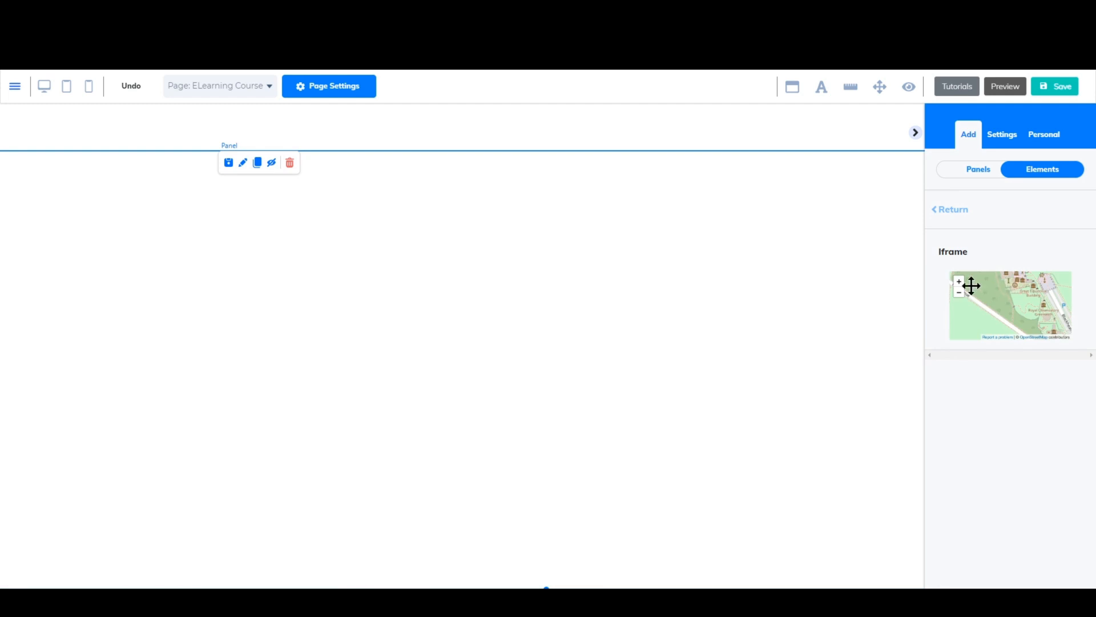
pyautogui.moveTo(970, 284); pyautogui.dragTo(529, 267)
pyautogui.click(915, 134)
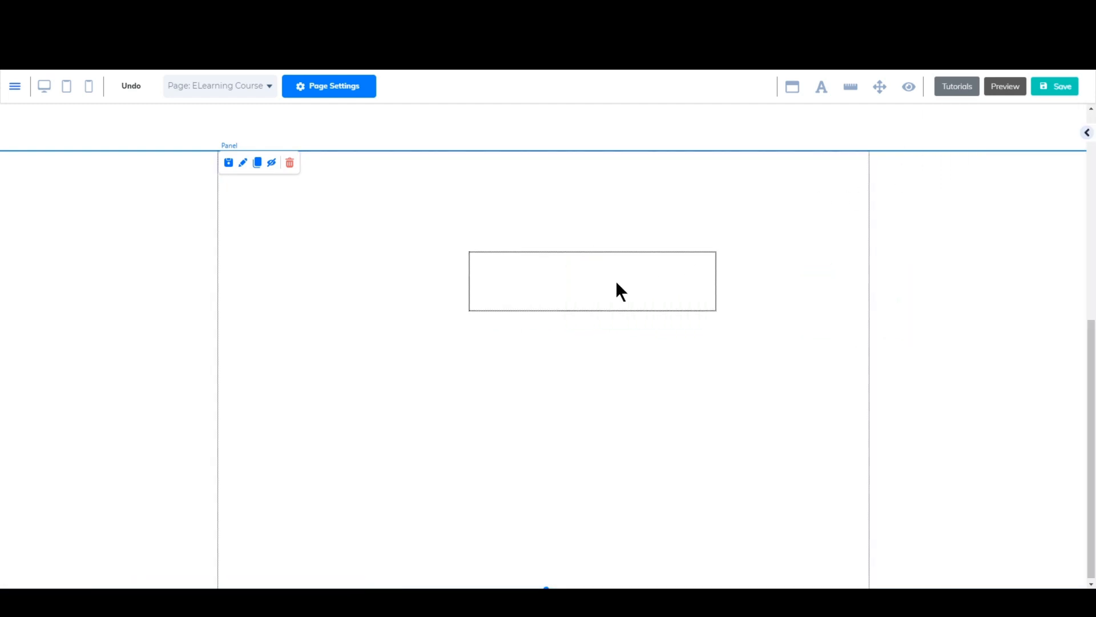
pyautogui.moveTo(617, 289); pyautogui.dragTo(405, 220)
pyautogui.moveTo(477, 232); pyautogui.dragTo(851, 547)
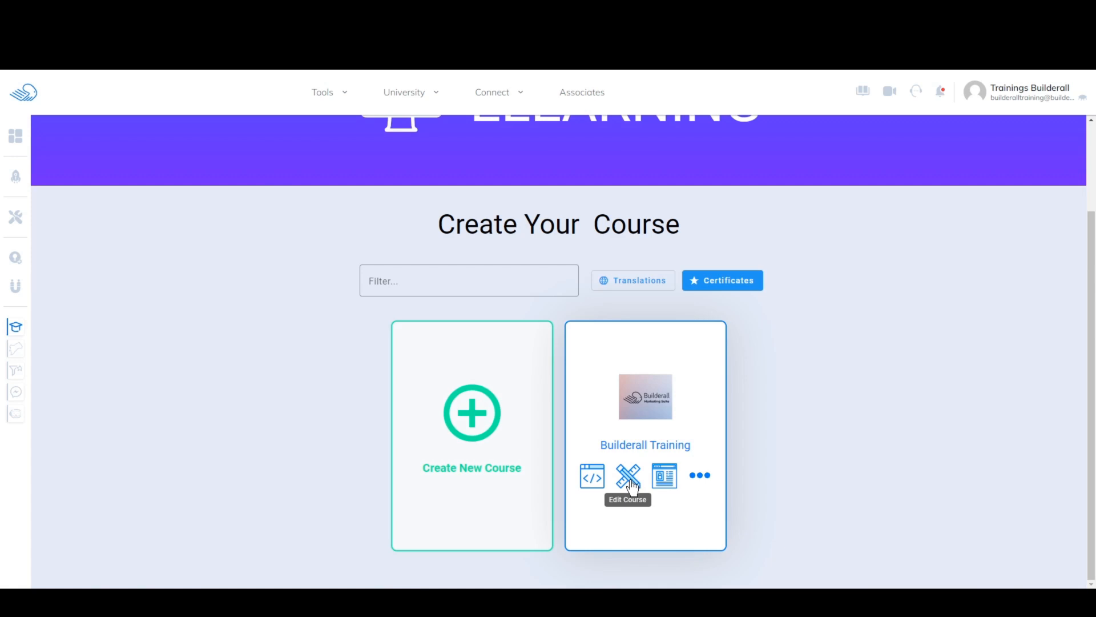
# - Switch to the eLearning tool and copy the Course embed code of the Builderall Training course
pyautogui.click(592, 477)
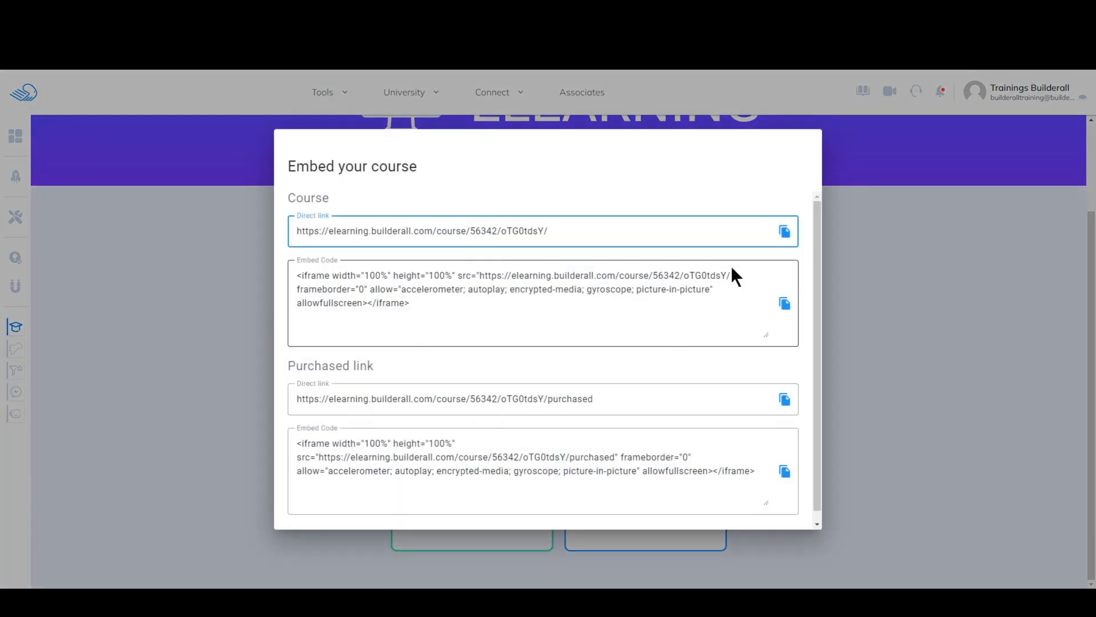
pyautogui.click(786, 304)
pyautogui.click(866, 247)
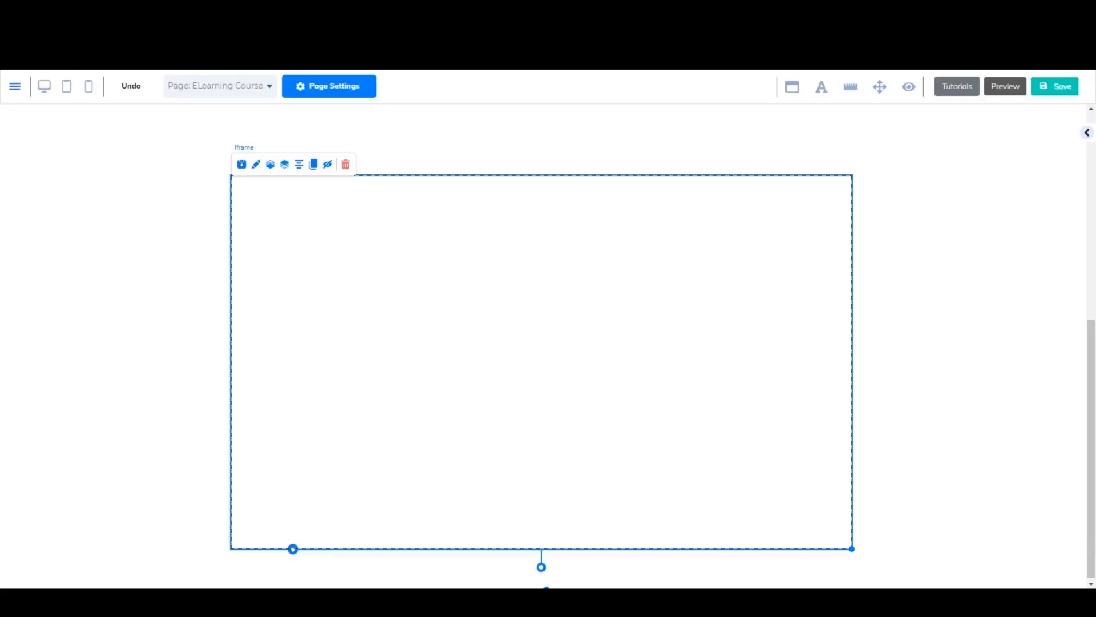
# - Paste the course embed code into the Iframe element's Embed Doc setting and apply it
pyautogui.doubleClick(470, 224)
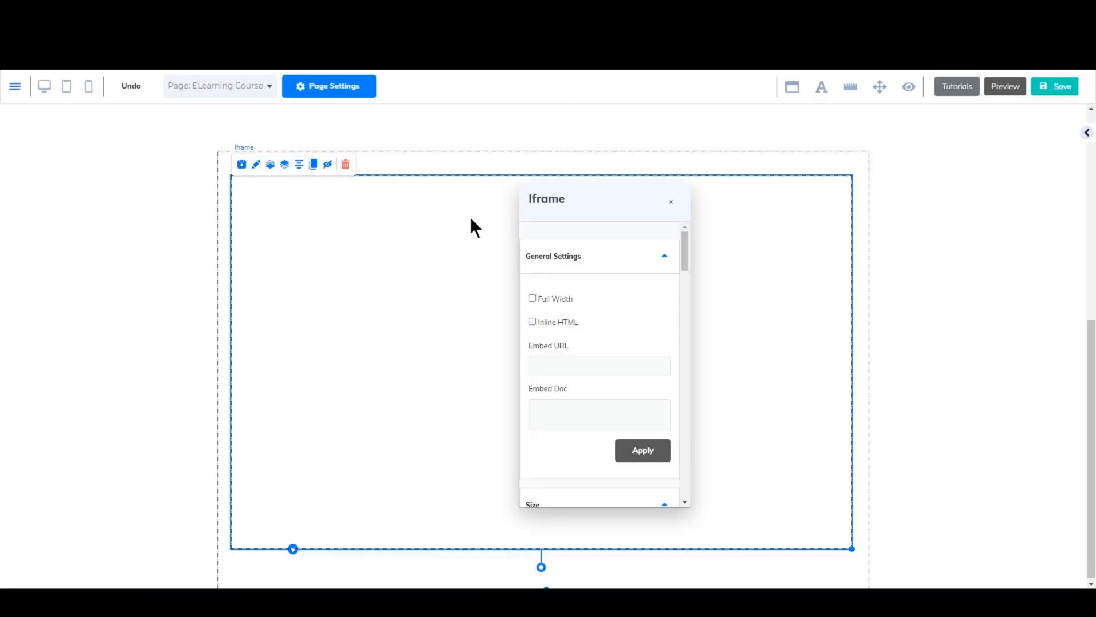
pyautogui.click(553, 421)
pyautogui.hotkey('ctrl', 'v')
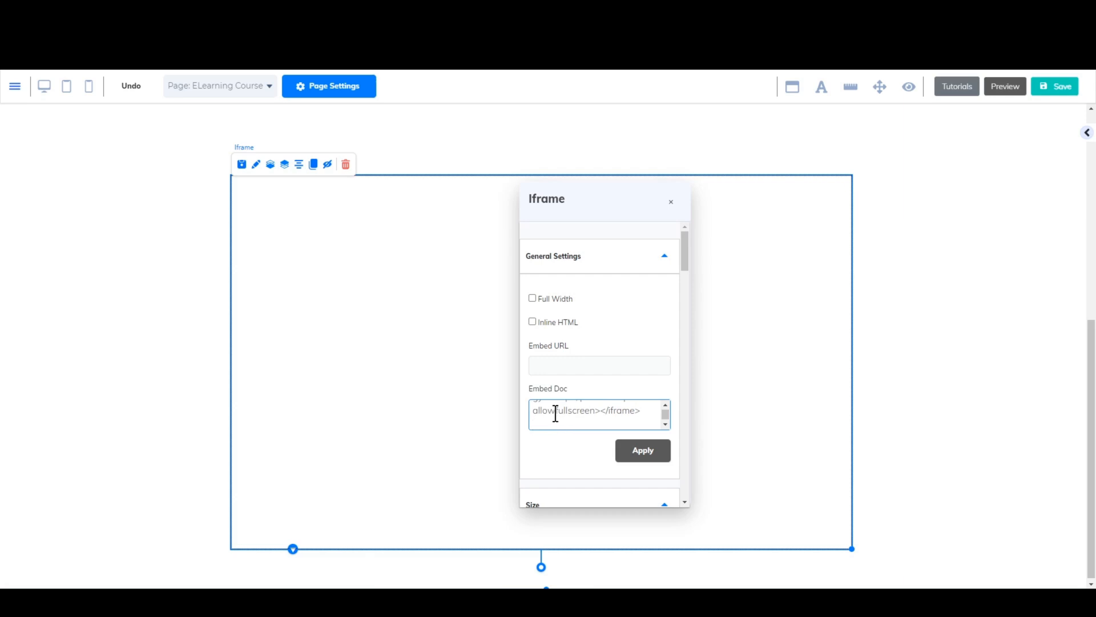
pyautogui.click(639, 457)
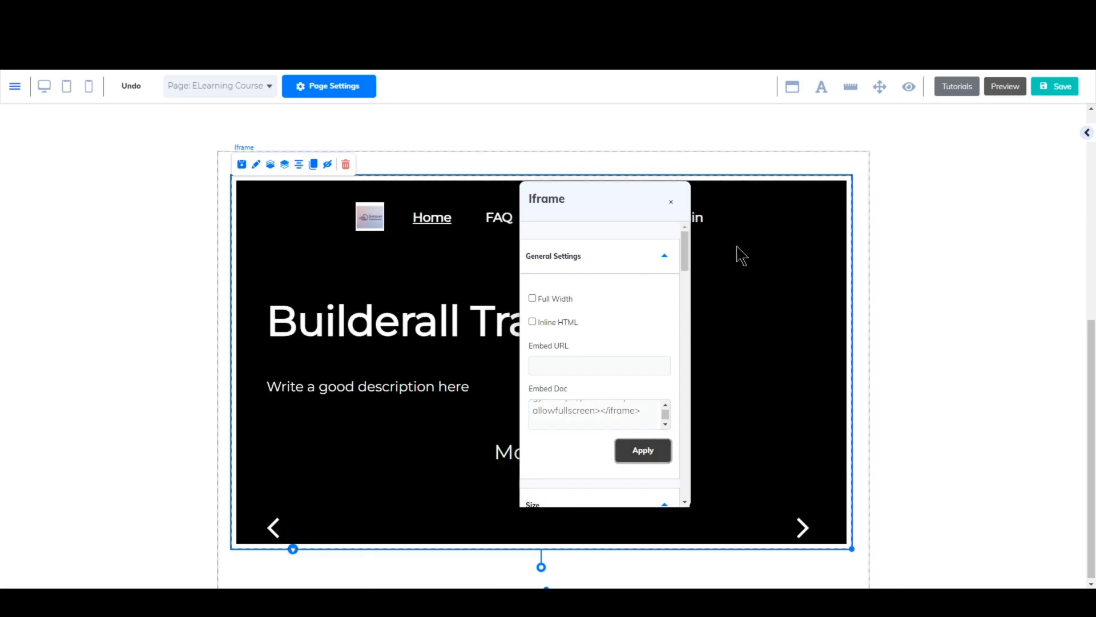
# - Close the Iframe settings, then save and publish the ELearning Course page
pyautogui.click(728, 242)
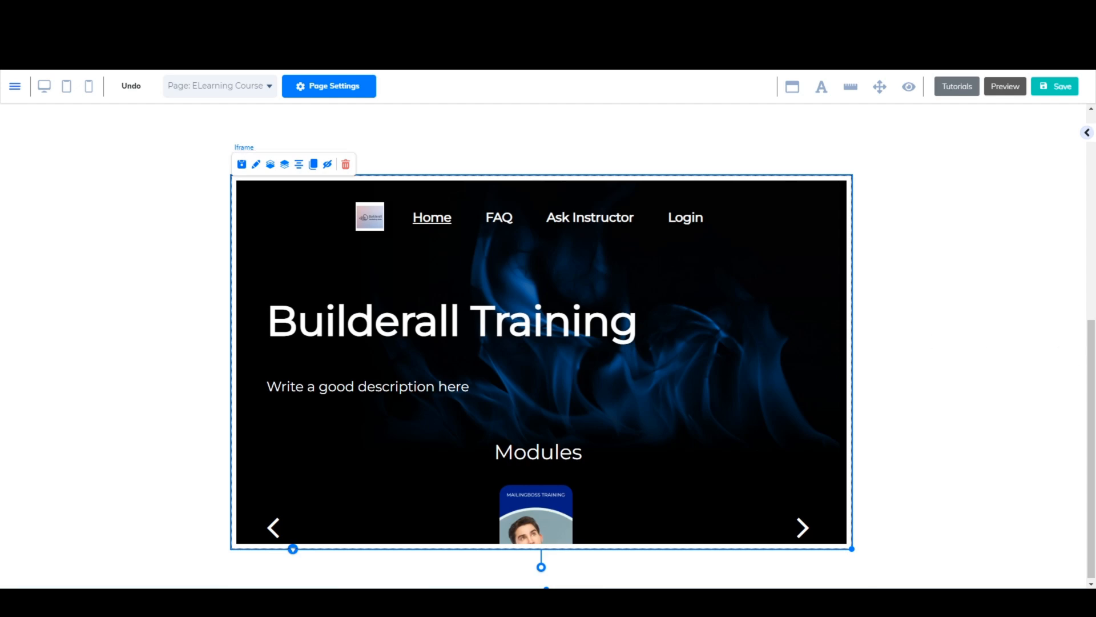
pyautogui.moveTo(1091, 343); pyautogui.dragTo(1064, 139)
pyautogui.click(1043, 85)
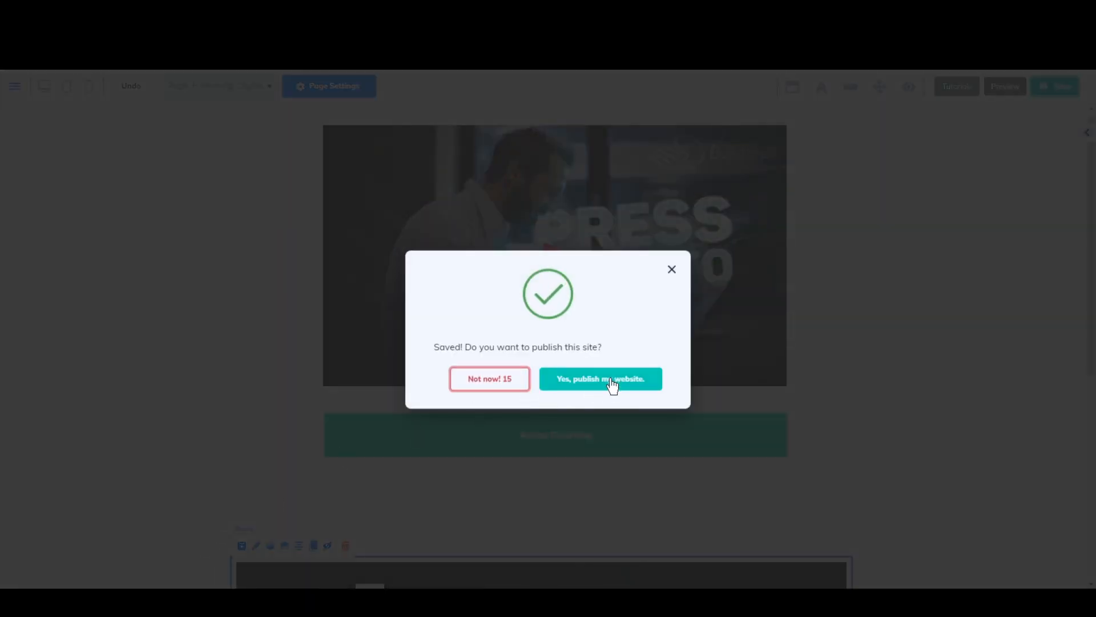
pyautogui.click(611, 380)
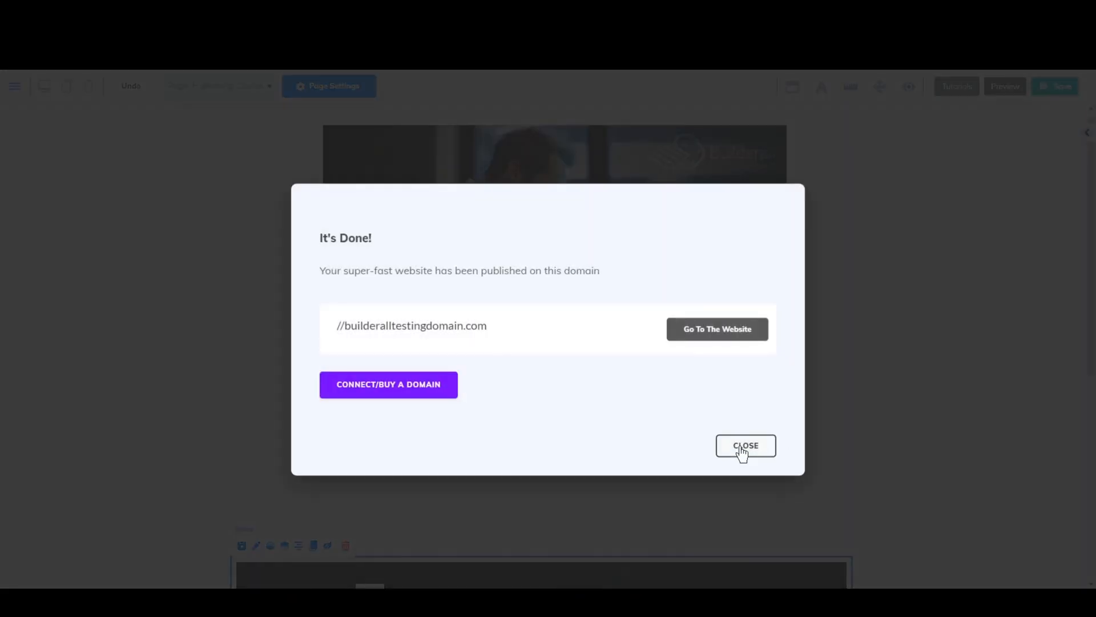
pyautogui.click(743, 446)
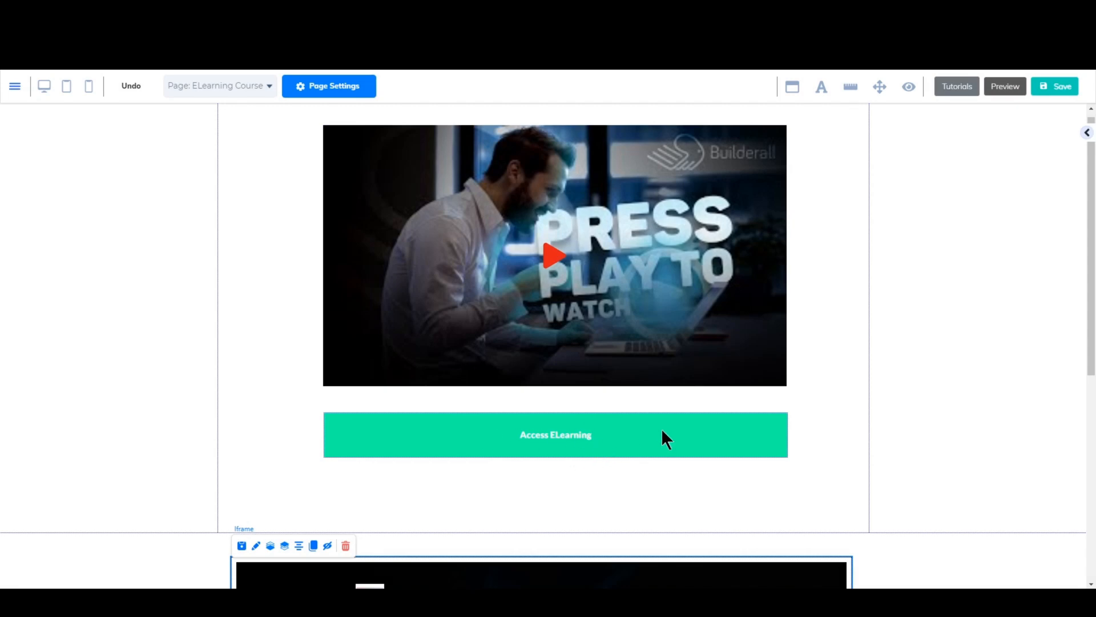
# - Switch to SuperCheckout and copy the product's Checkout URL from its panel links
pyautogui.moveTo(1090, 360); pyautogui.dragTo(1091, 556)
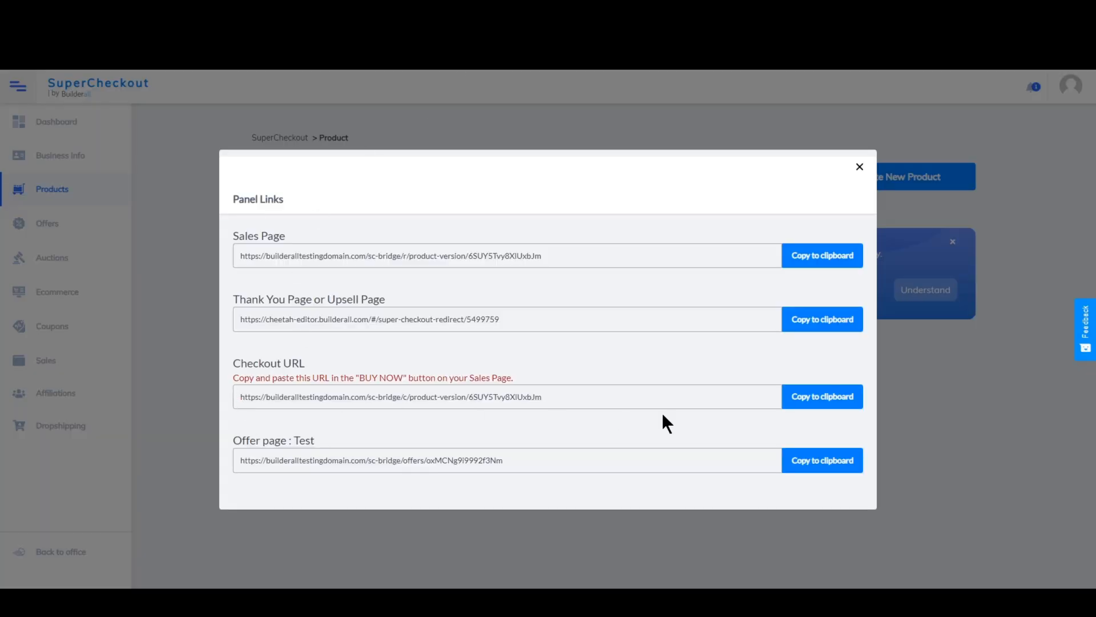
pyautogui.click(793, 403)
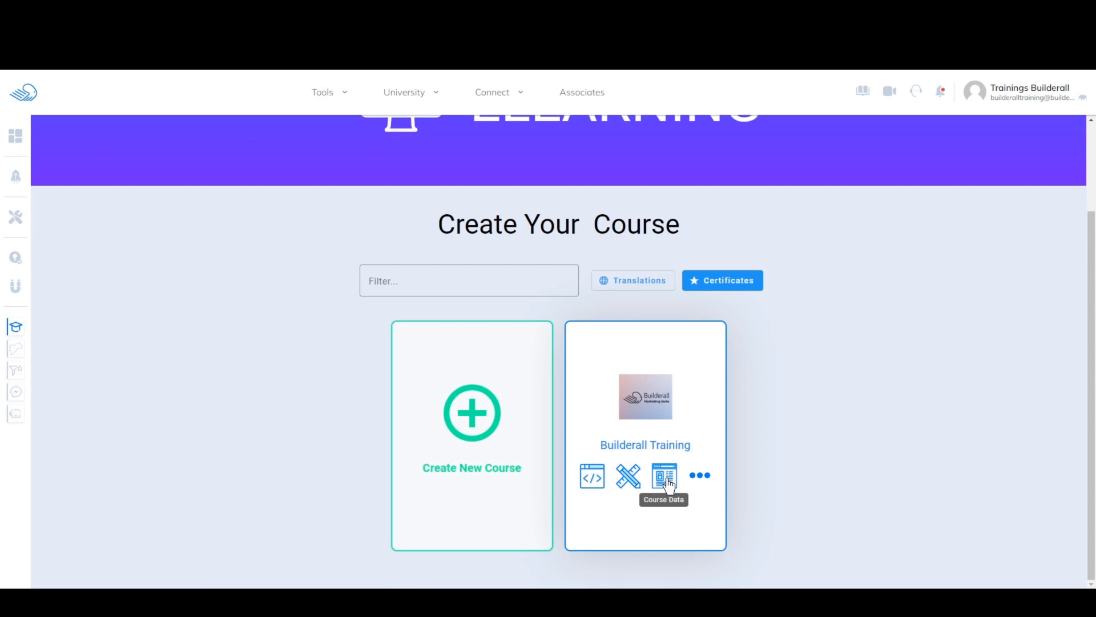
# - Switch to the eLearning tool, open the Builderall Training course for editing, and set its registration requirement to "Registration required to view content"
pyautogui.click(629, 476)
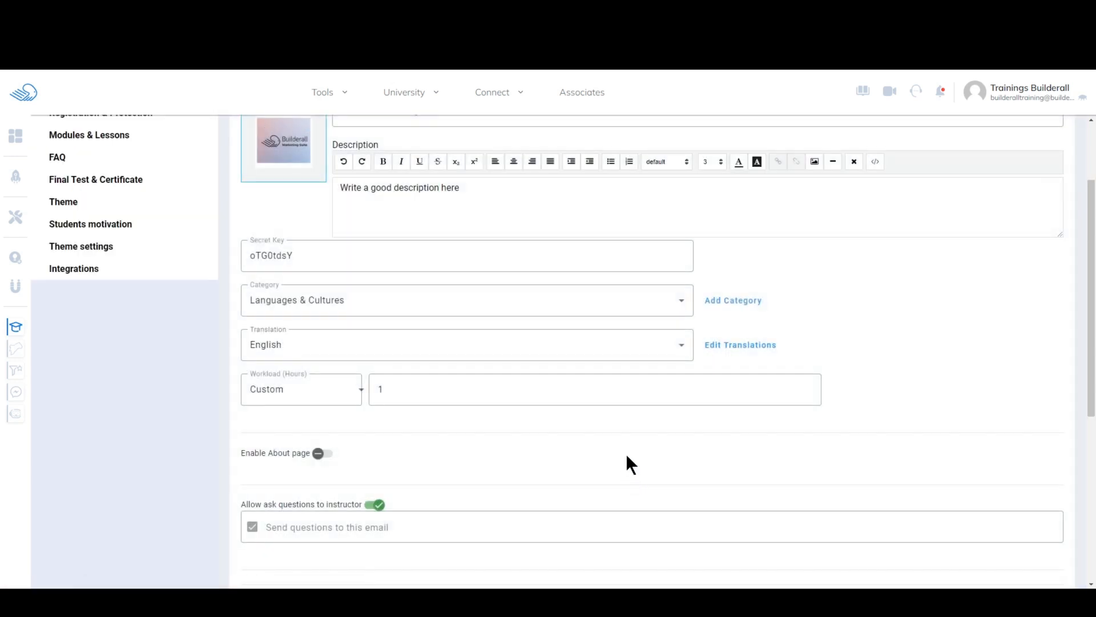
pyautogui.moveTo(1092, 301); pyautogui.dragTo(1077, 215)
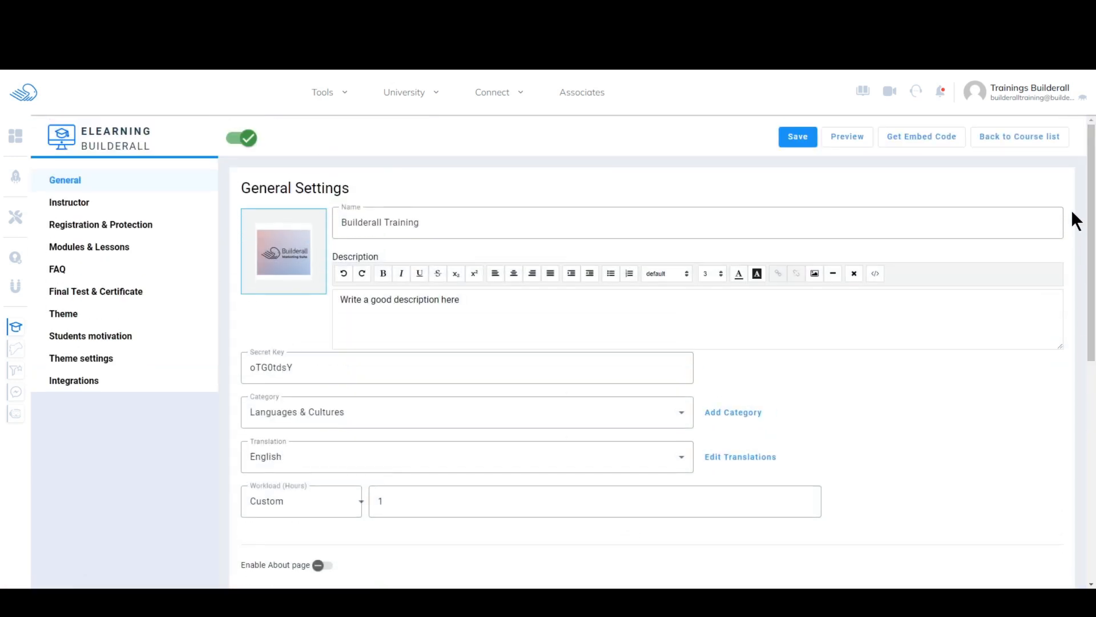
pyautogui.click(77, 232)
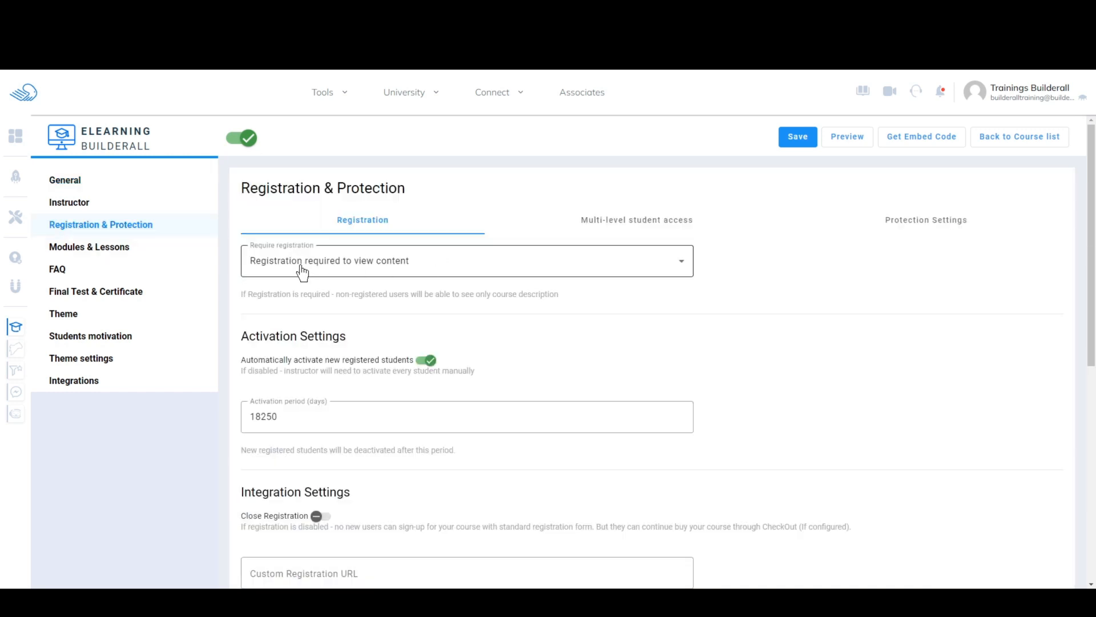
pyautogui.click(445, 269)
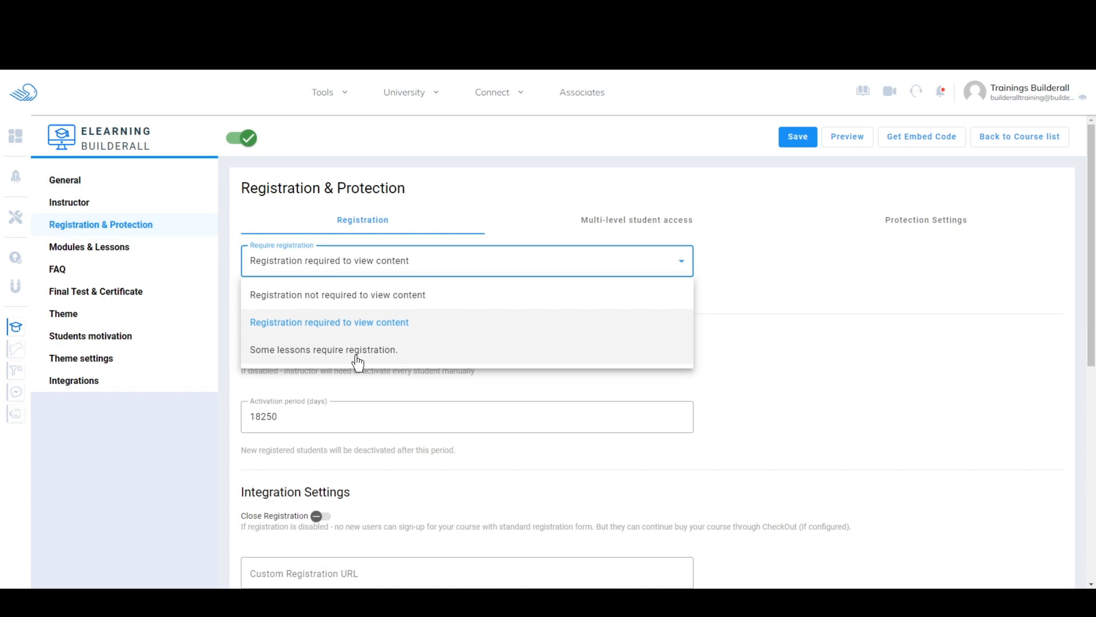
pyautogui.click(365, 323)
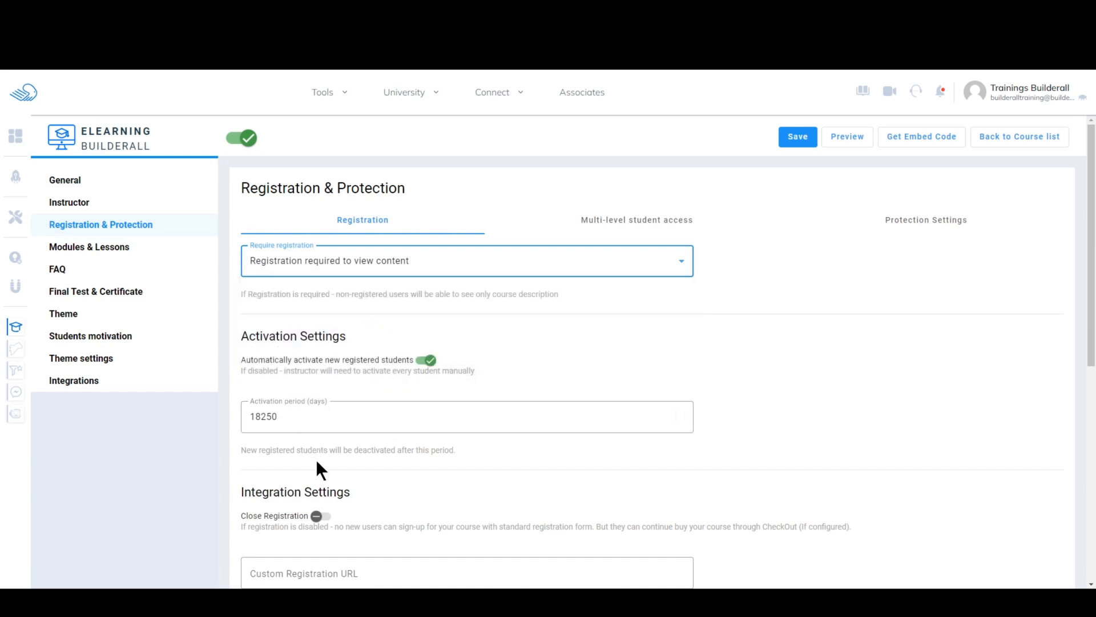
# - Enable Close Registration, paste the copied Checkout URL as the course's Custom Registration URL, and save the course settings
pyautogui.moveTo(1090, 350); pyautogui.dragTo(1090, 424)
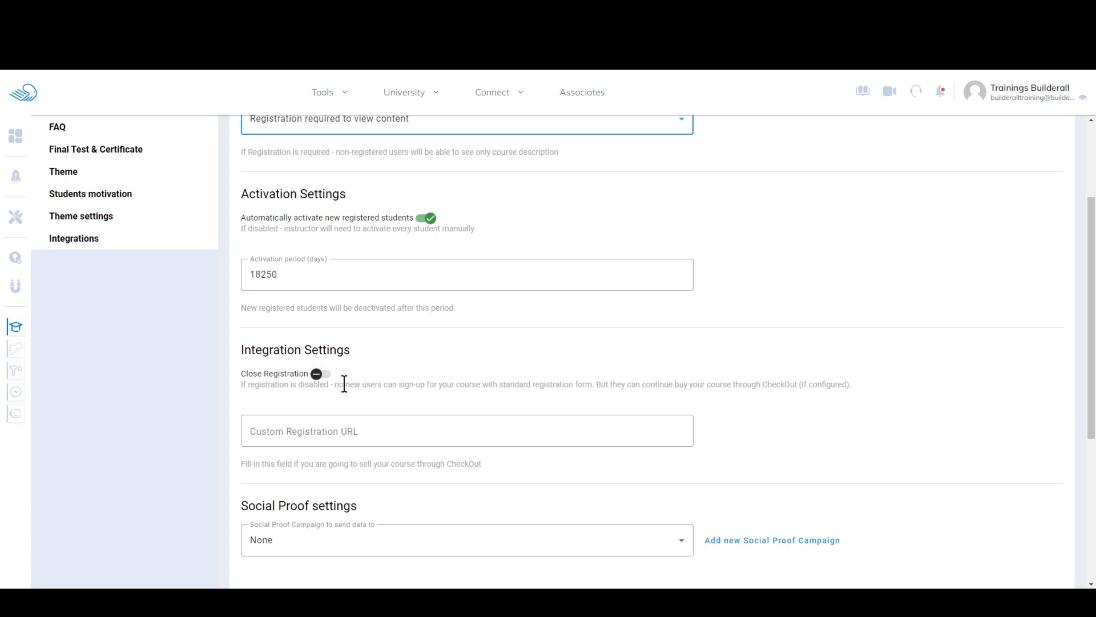
pyautogui.click(314, 377)
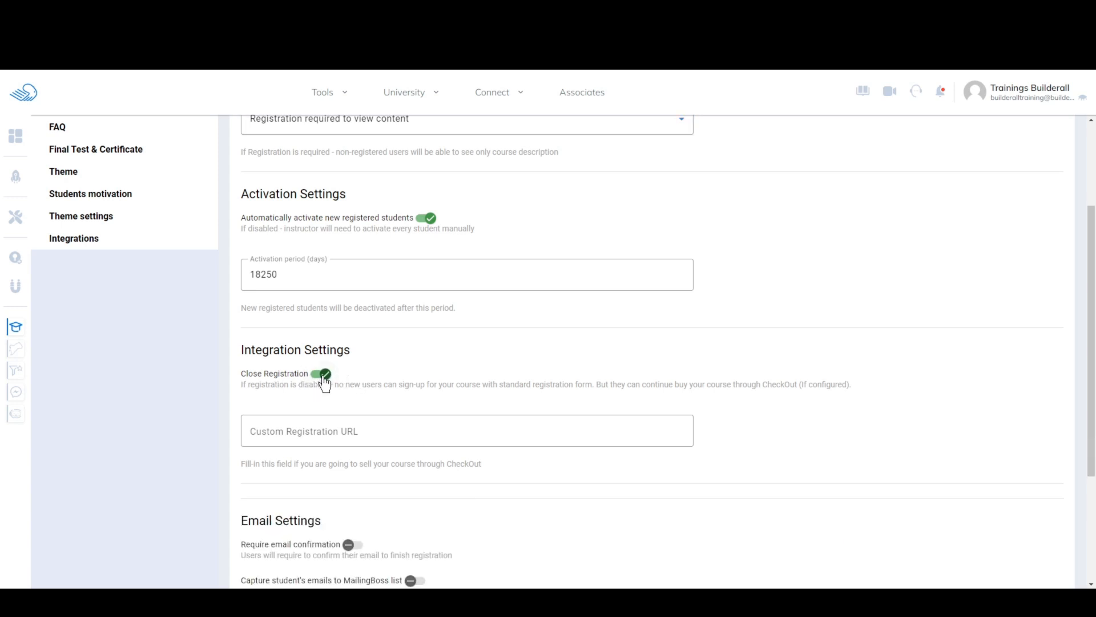
pyautogui.click(320, 378)
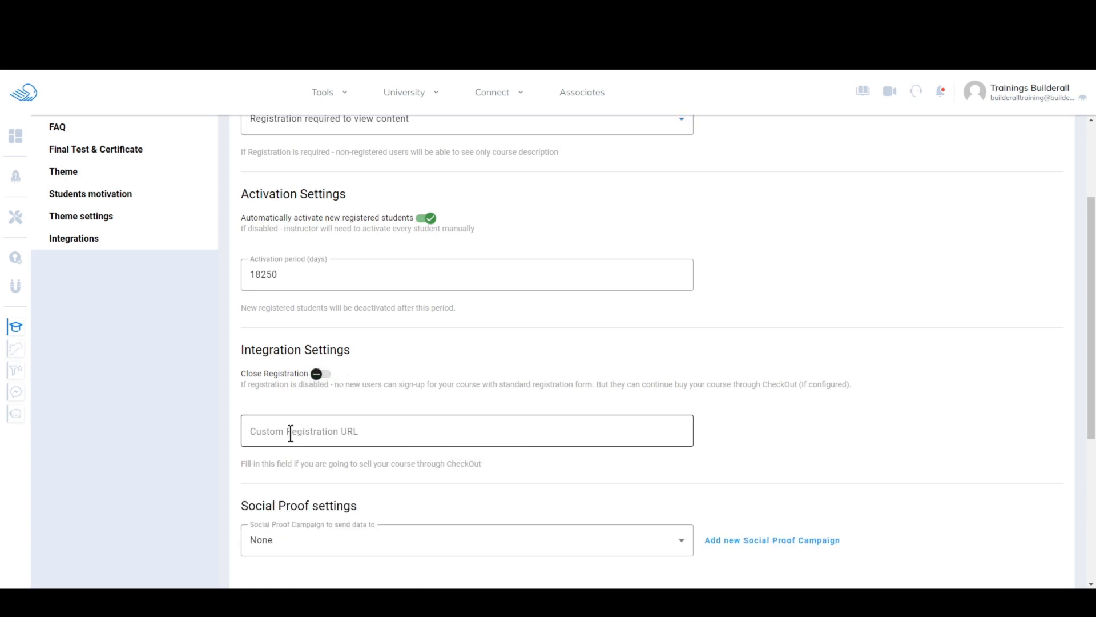
pyautogui.click(316, 377)
pyautogui.click(299, 426)
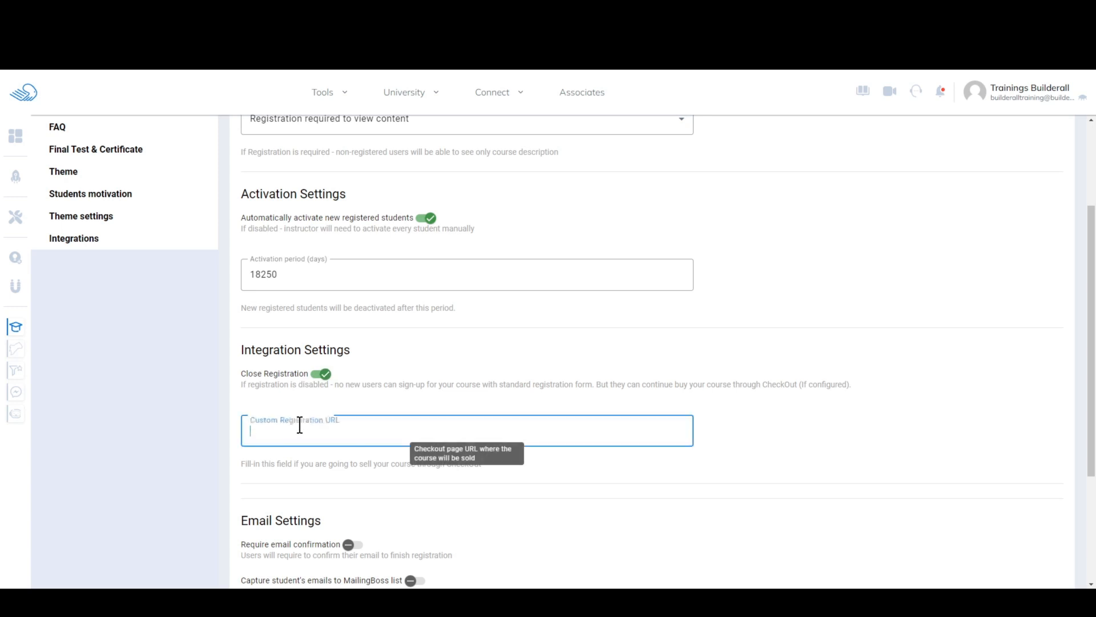
pyautogui.write('https://builderalltestingdomain.com/sc-bridge/c/product-version/6SUY5Tvy8XIUxbJm')
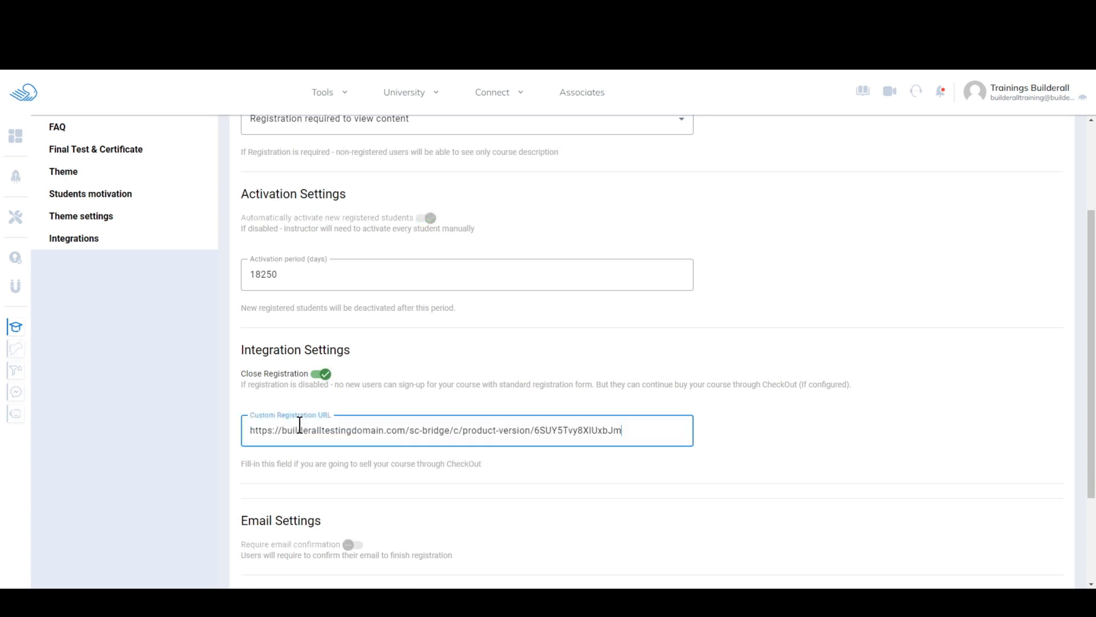
pyautogui.click(829, 437)
pyautogui.click(749, 437)
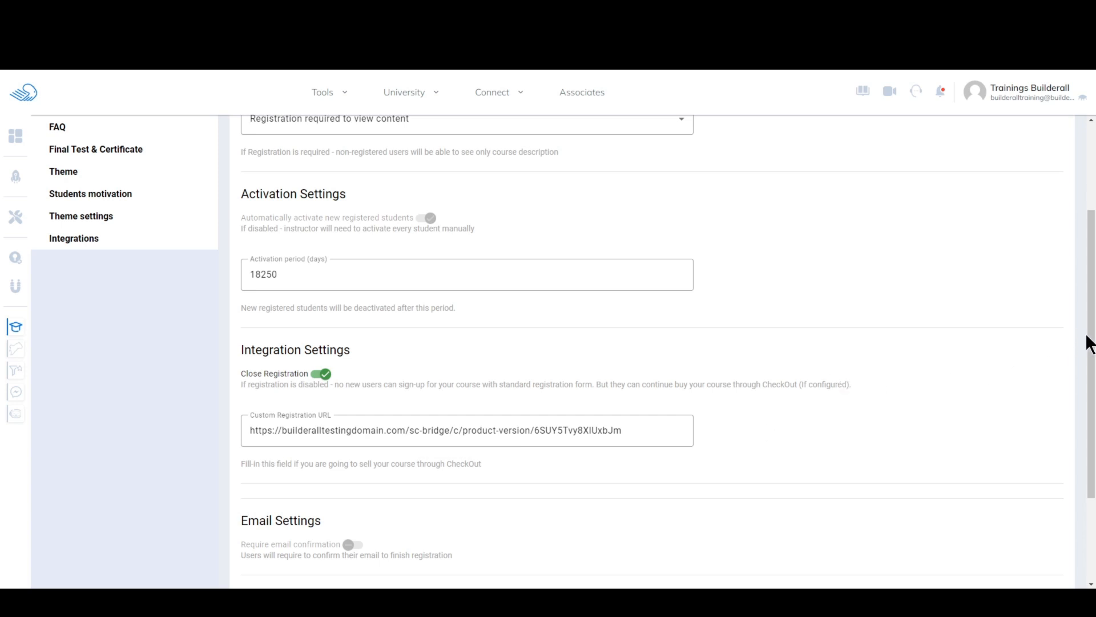
pyautogui.moveTo(1087, 343); pyautogui.dragTo(1080, 229)
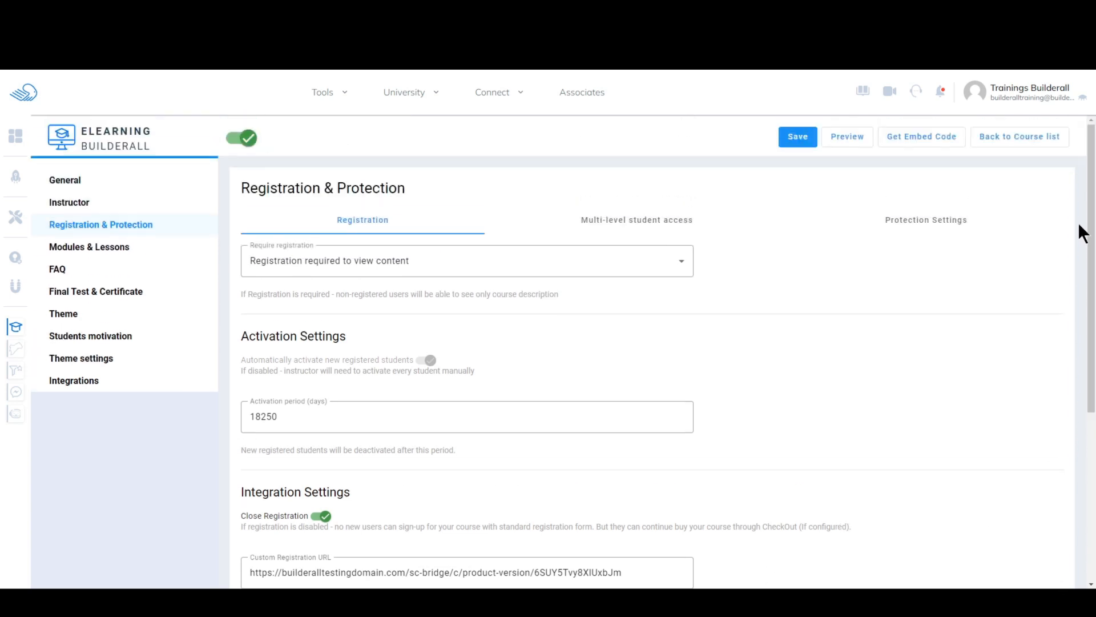
pyautogui.click(800, 139)
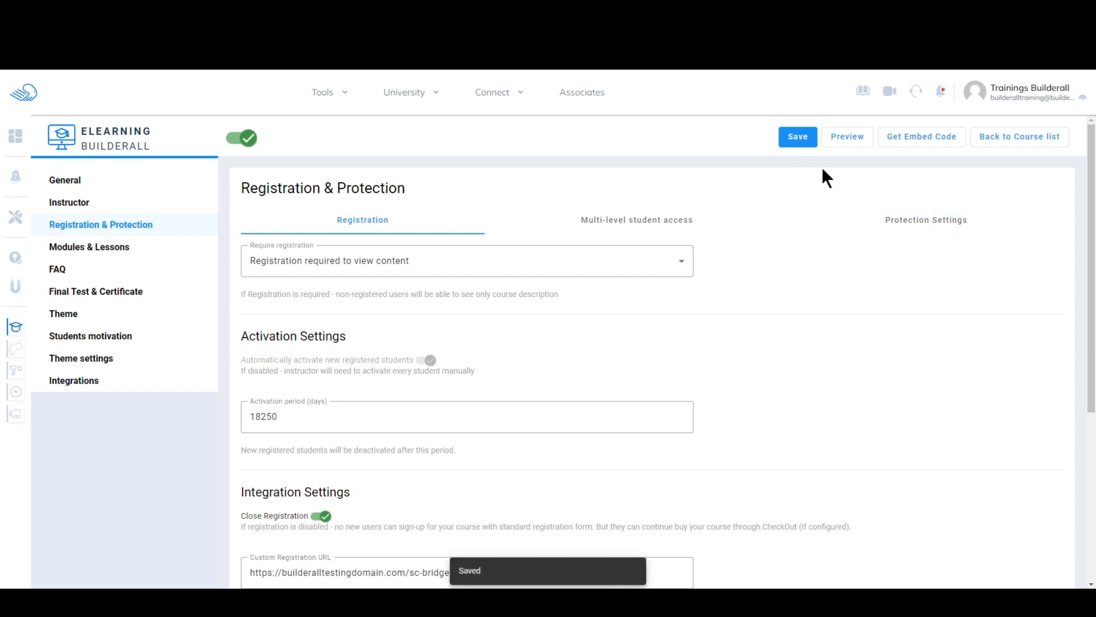